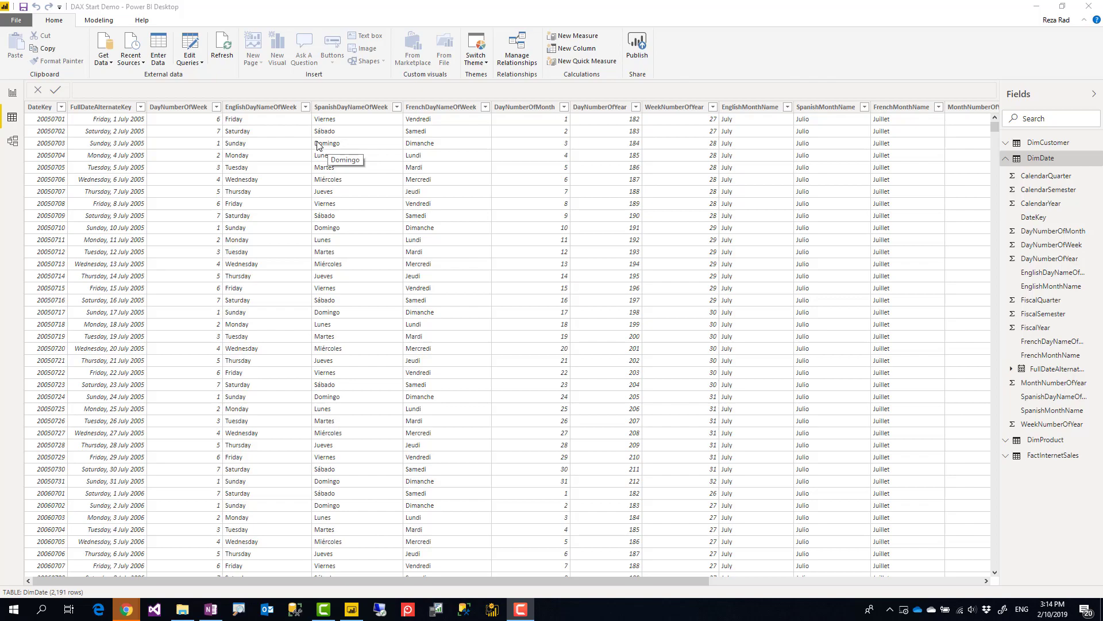
With DimDate selected, create a new calculated table from the Modeling ribbon.
{"action": "left_click", "coordinate": [714, 36]}
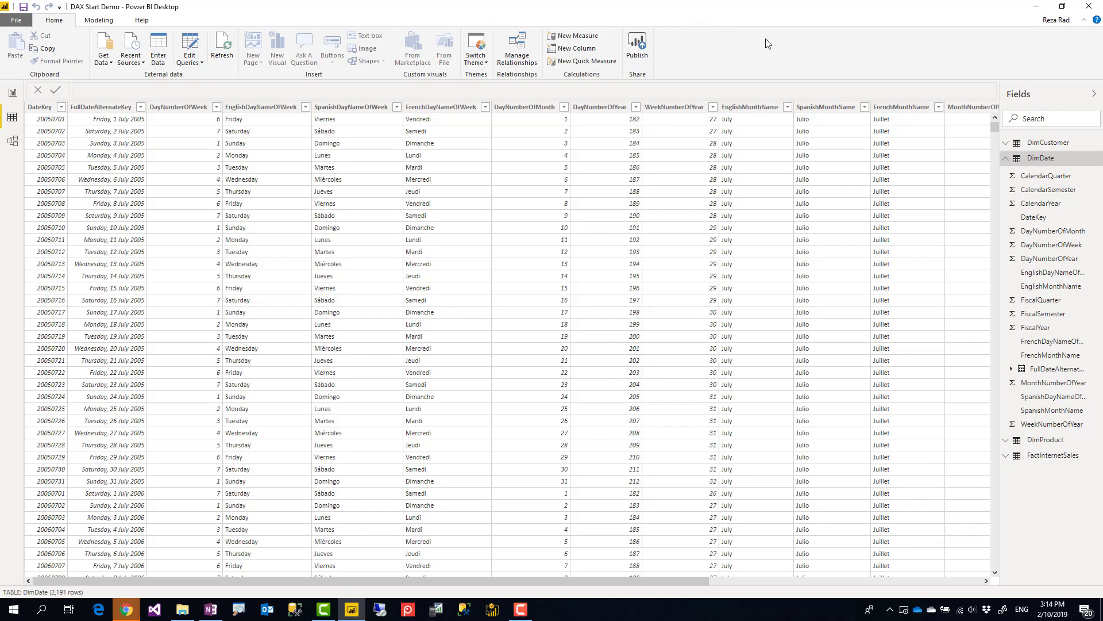
{"action": "left_click", "coordinate": [1016, 165]}
{"action": "left_click", "coordinate": [95, 26]}
{"action": "left_click", "coordinate": [121, 46]}
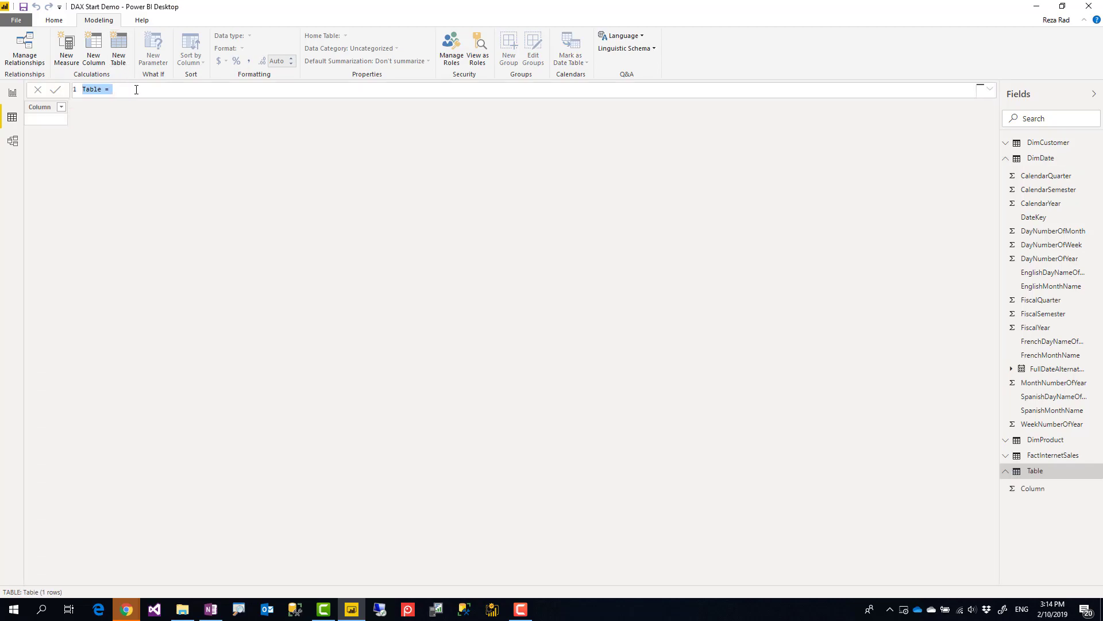
{"action": "scroll", "coordinate": [138, 89], "scroll_direction": "up", "scroll_amount": 5}
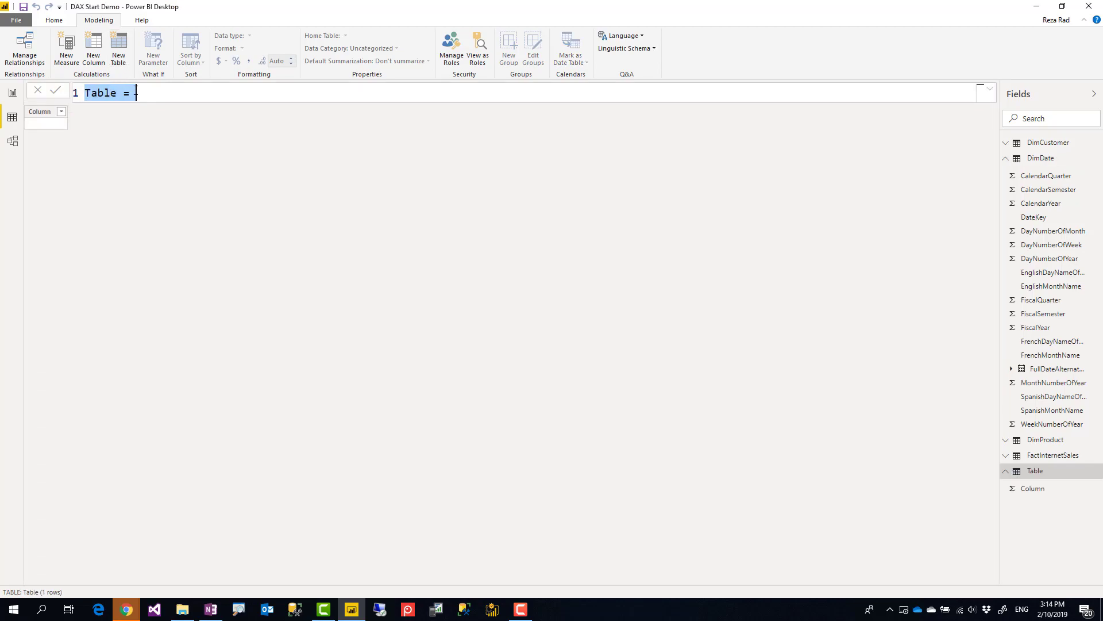
{"action": "left_click", "coordinate": [177, 94]}
{"action": "scroll", "coordinate": [172, 96], "scroll_direction": "up", "scroll_amount": 2}
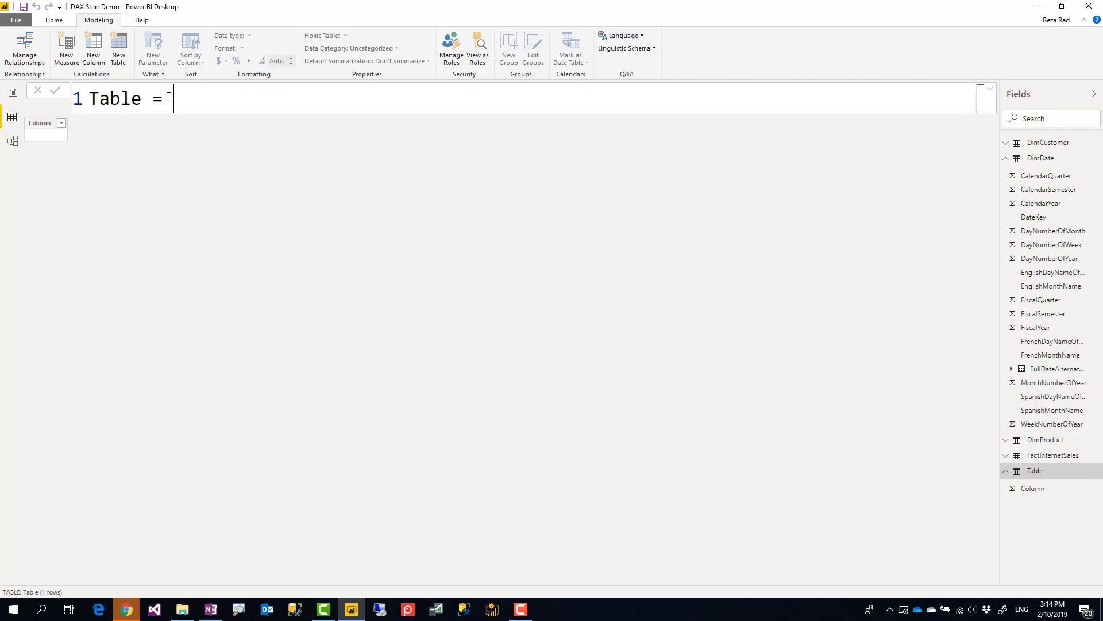
{"action": "scroll", "coordinate": [172, 97], "scroll_direction": "up", "scroll_amount": 2}
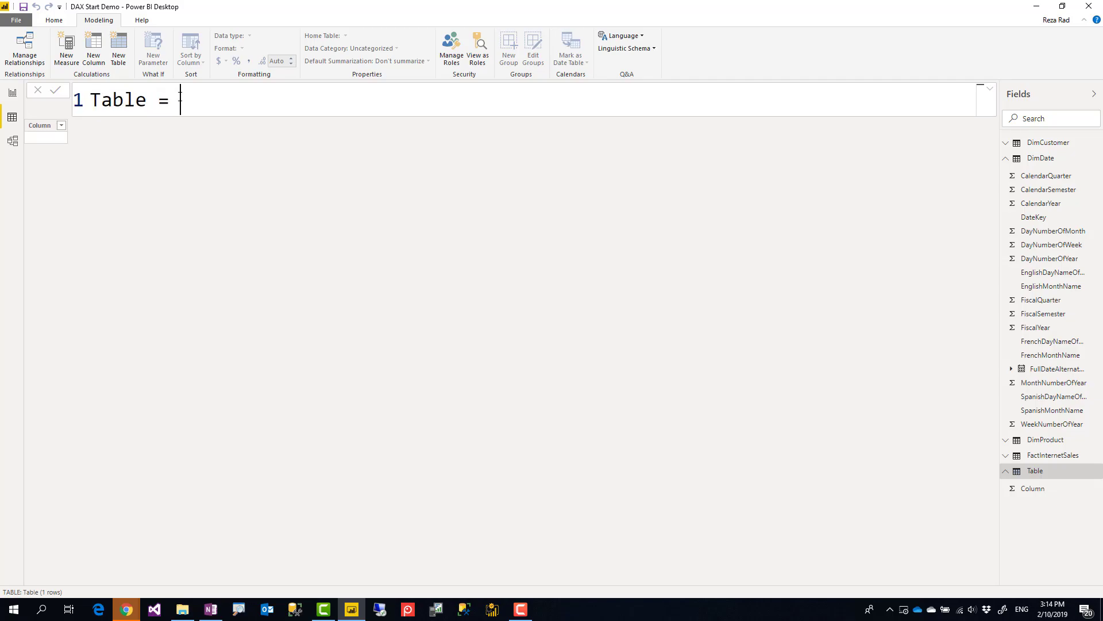
{"action": "scroll", "coordinate": [180, 98], "scroll_direction": "down", "scroll_amount": 2}
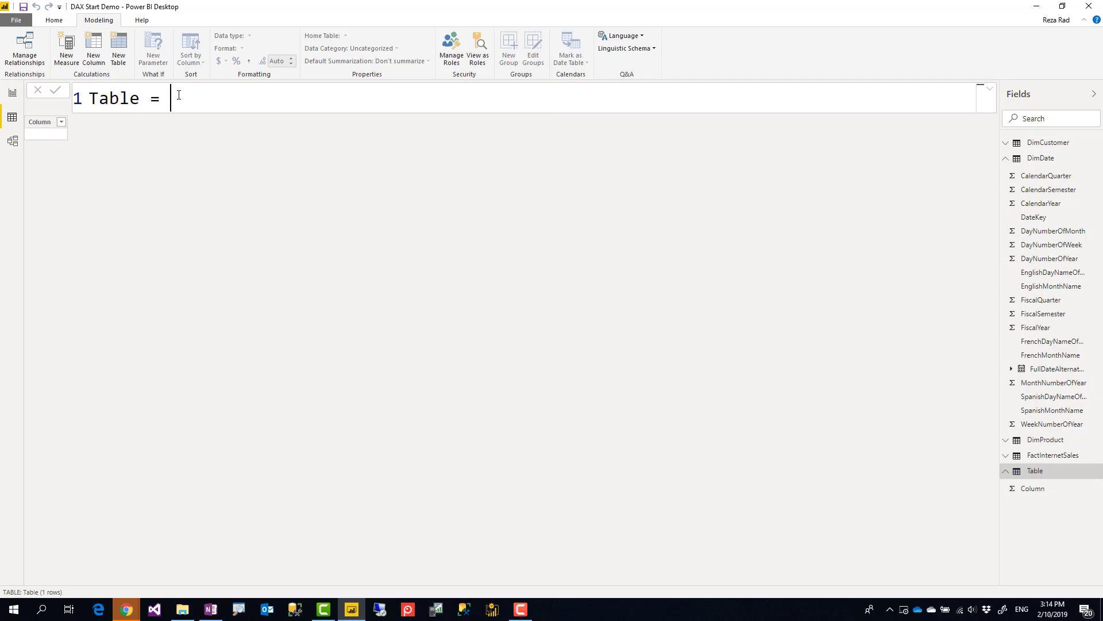
{"action": "scroll", "coordinate": [179, 95], "scroll_direction": "up", "scroll_amount": 2}
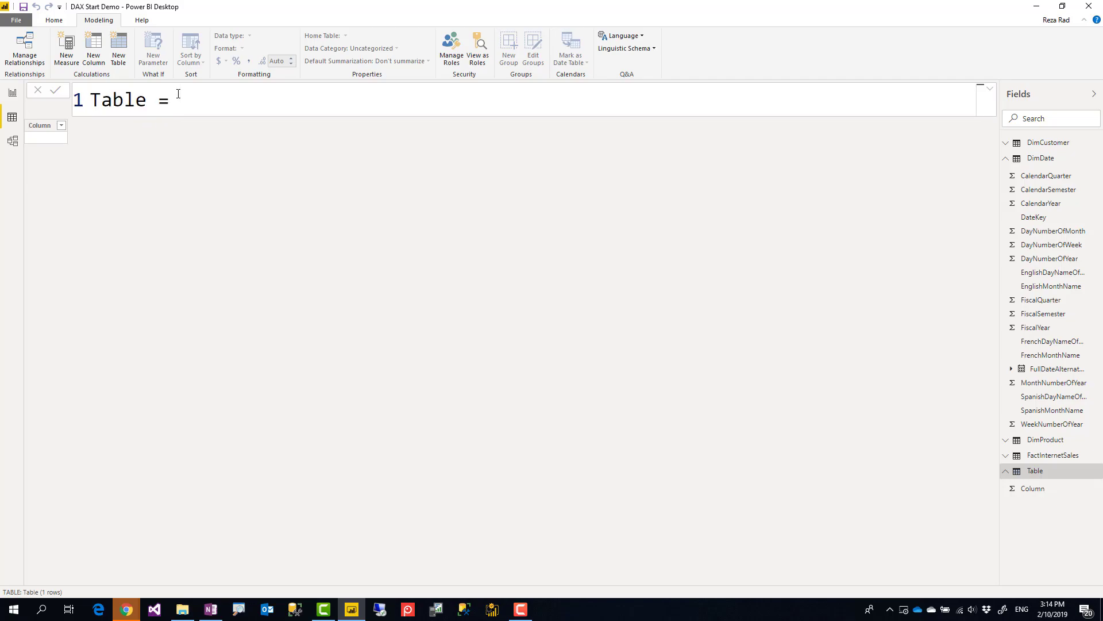
{"action": "scroll", "coordinate": [178, 94], "scroll_direction": "down", "scroll_amount": 2}
{"action": "scroll", "coordinate": [177, 93], "scroll_direction": "up", "scroll_amount": 2}
Rename the table to Calendar and start its formula with CALENDAR( from autocomplete.
{"action": "double_click", "coordinate": [134, 101]}
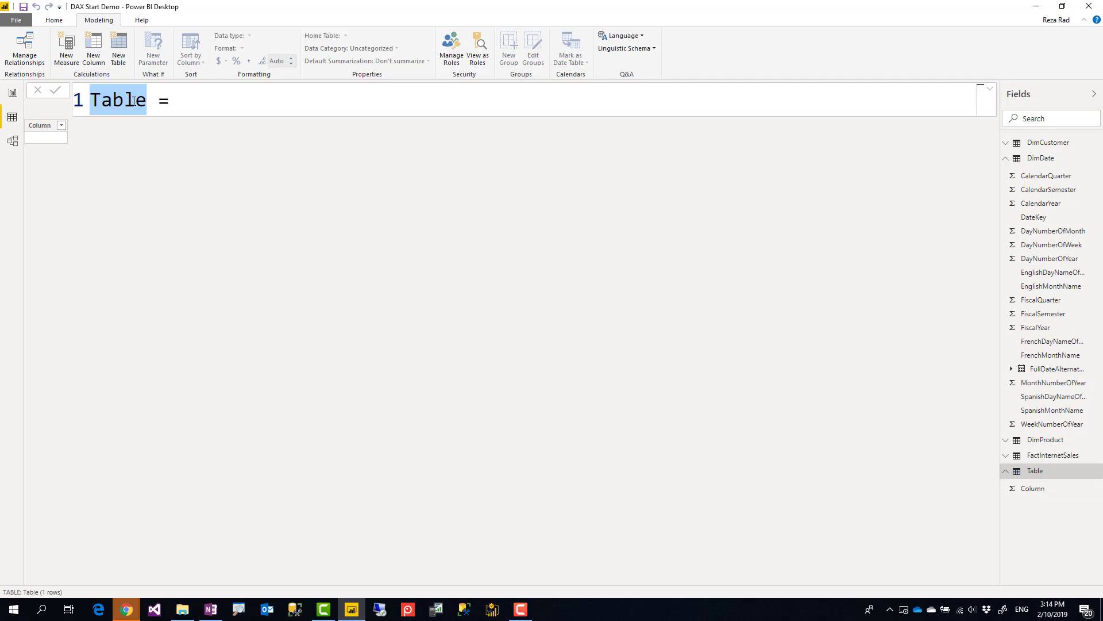
{"action": "type", "text": "Calendar"}
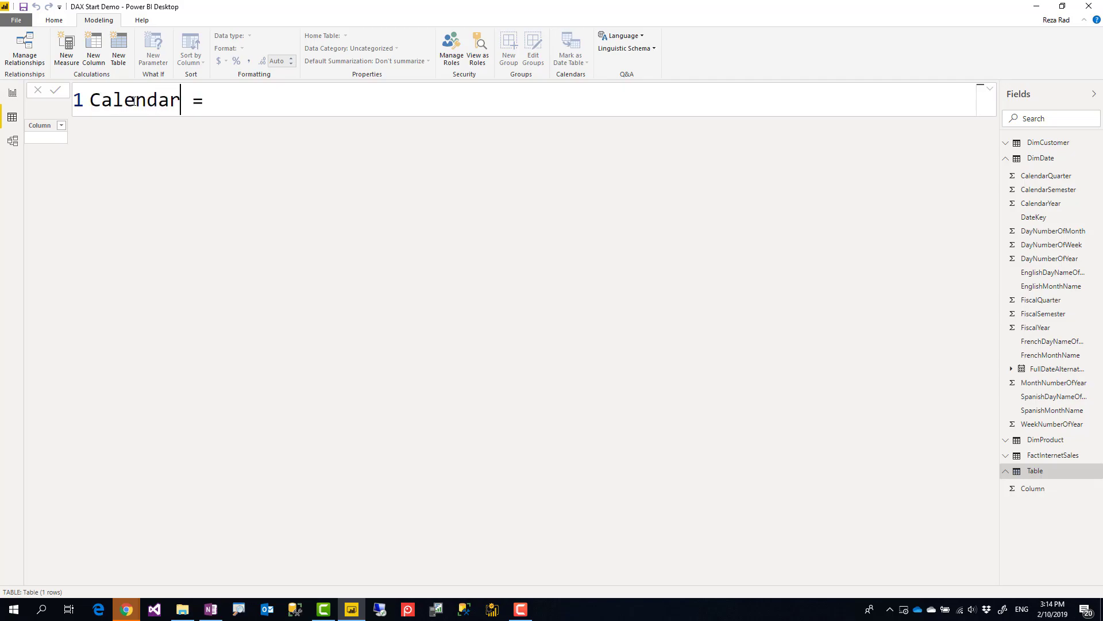
{"action": "key", "text": "End"}
{"action": "type", "text": "cal"}
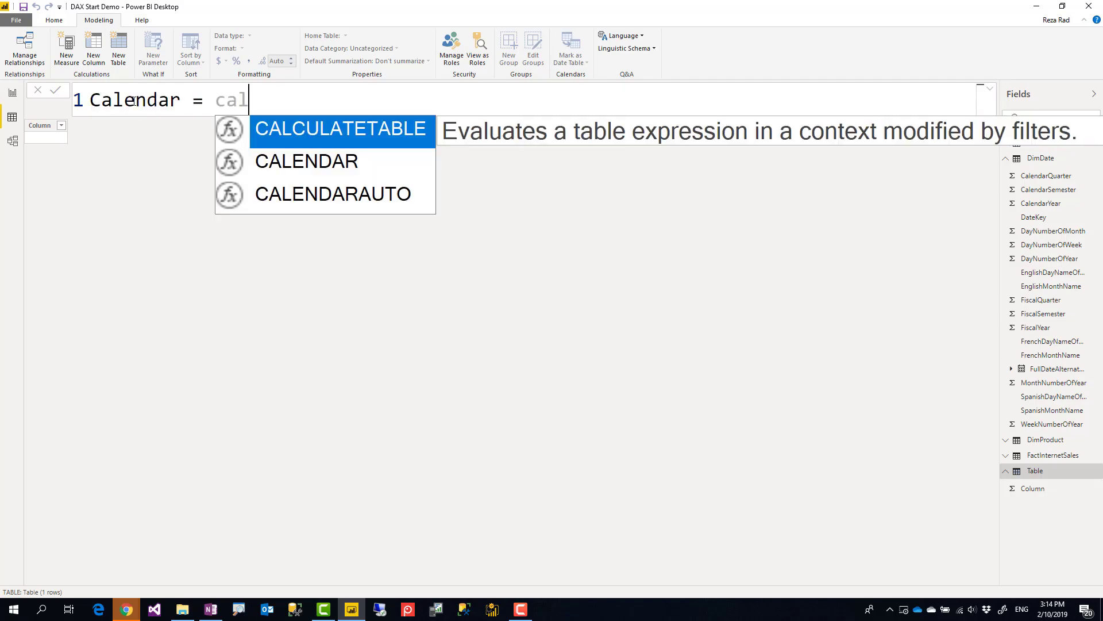
{"action": "key", "text": "Down"}
{"action": "key", "text": "Tab"}
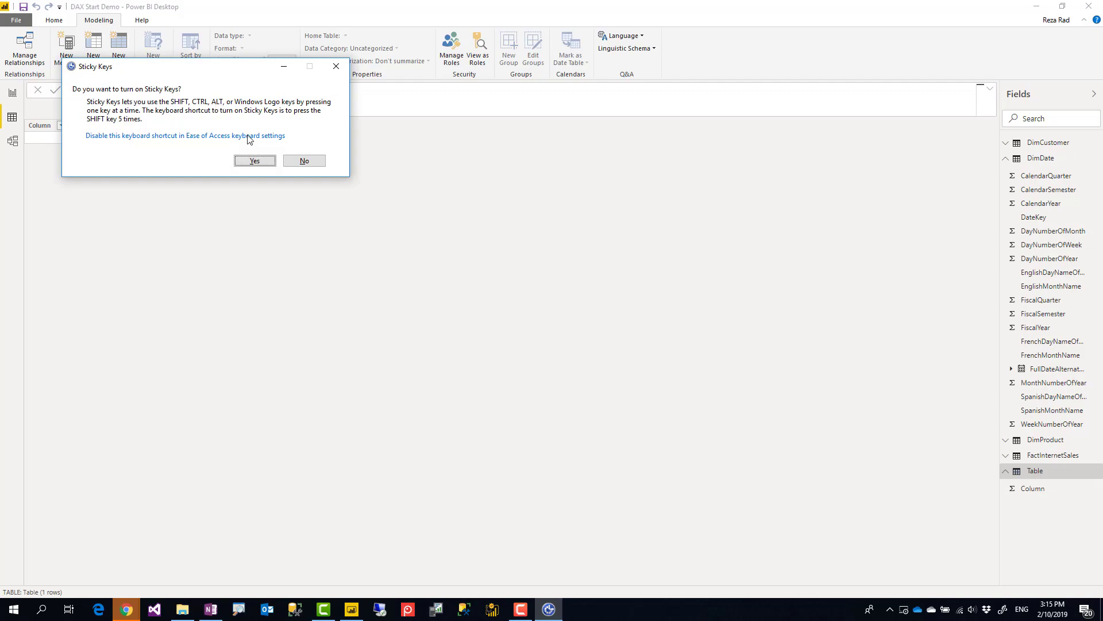
Complete the formula as CALENDAR(DATE(2018,1,1),DATE(2020,12,31)) and commit it.
{"action": "left_click", "coordinate": [310, 163]}
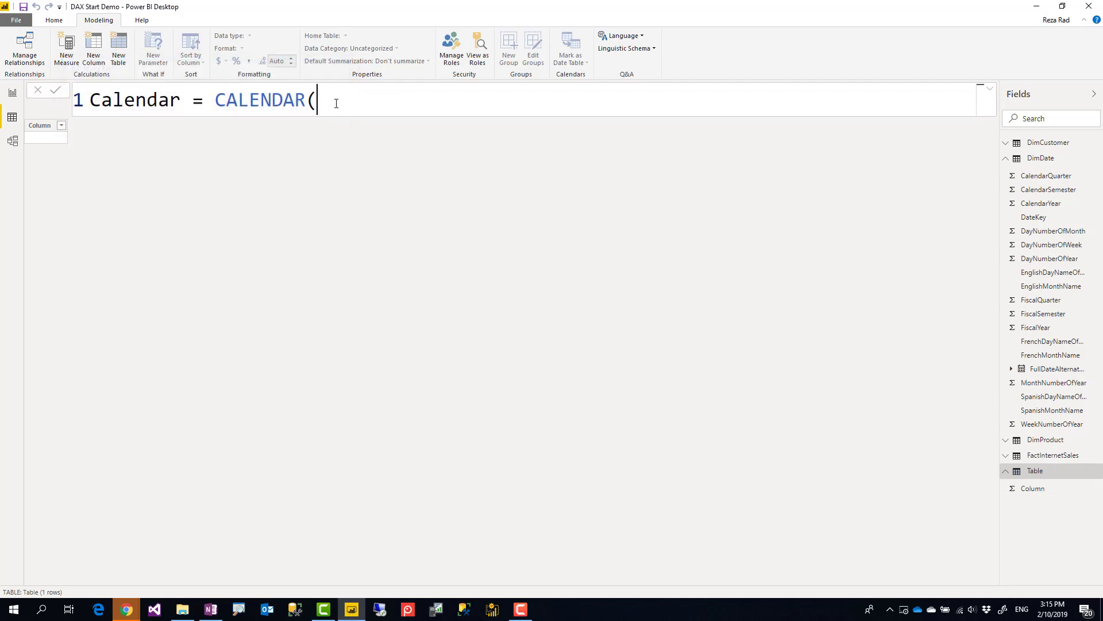
{"action": "key", "text": "shift+Return"}
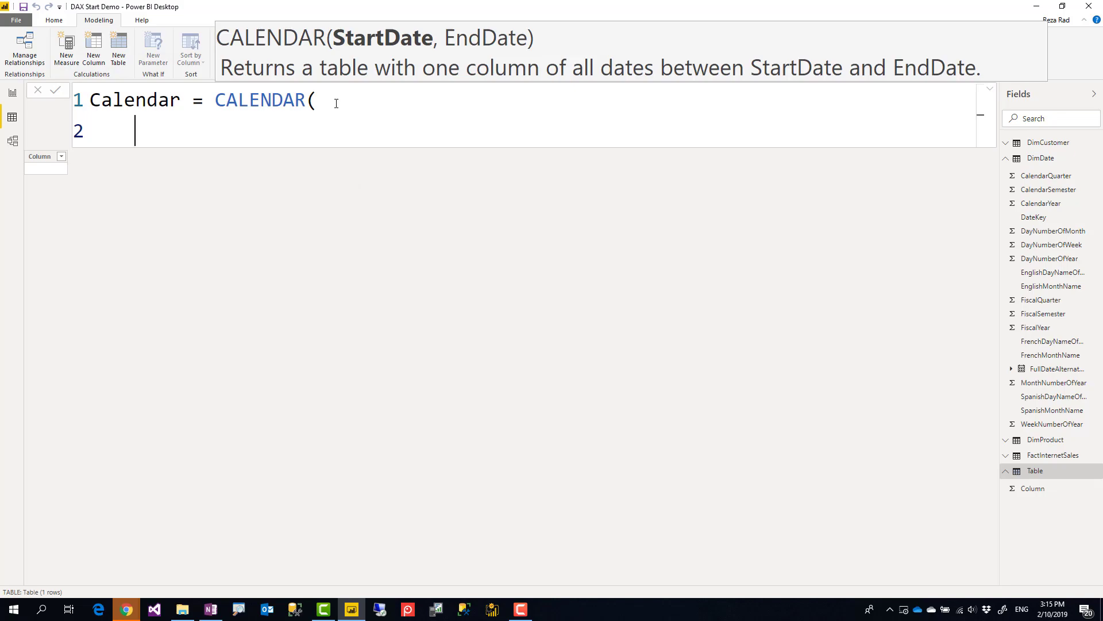
{"action": "type", "text": "date"}
{"action": "key", "text": "Tab"}
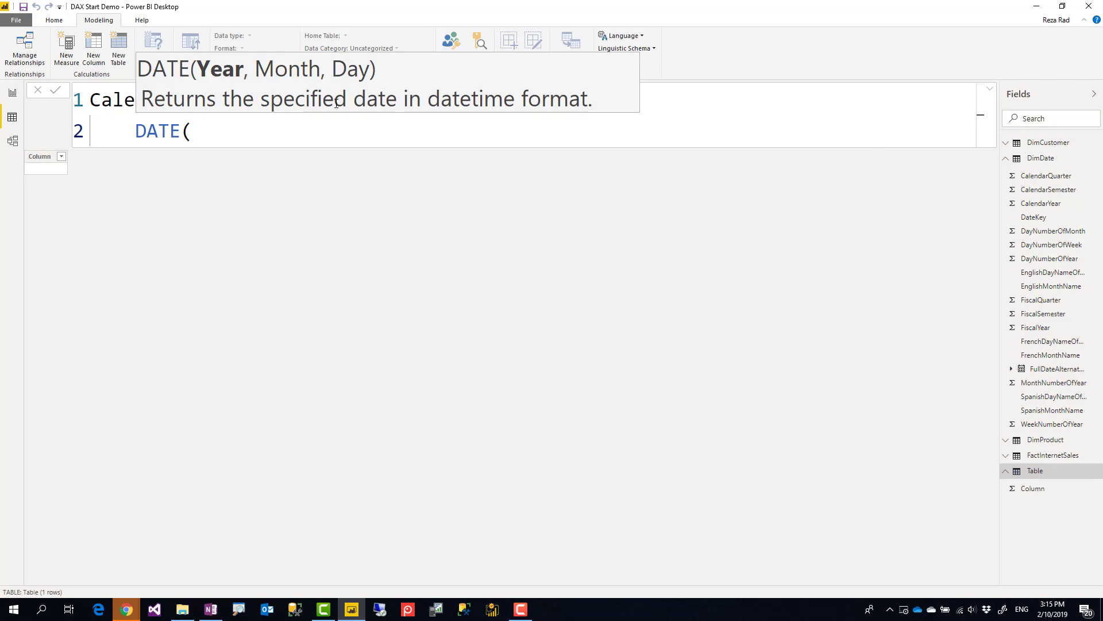
{"action": "type", "text": "2018,1,1"}
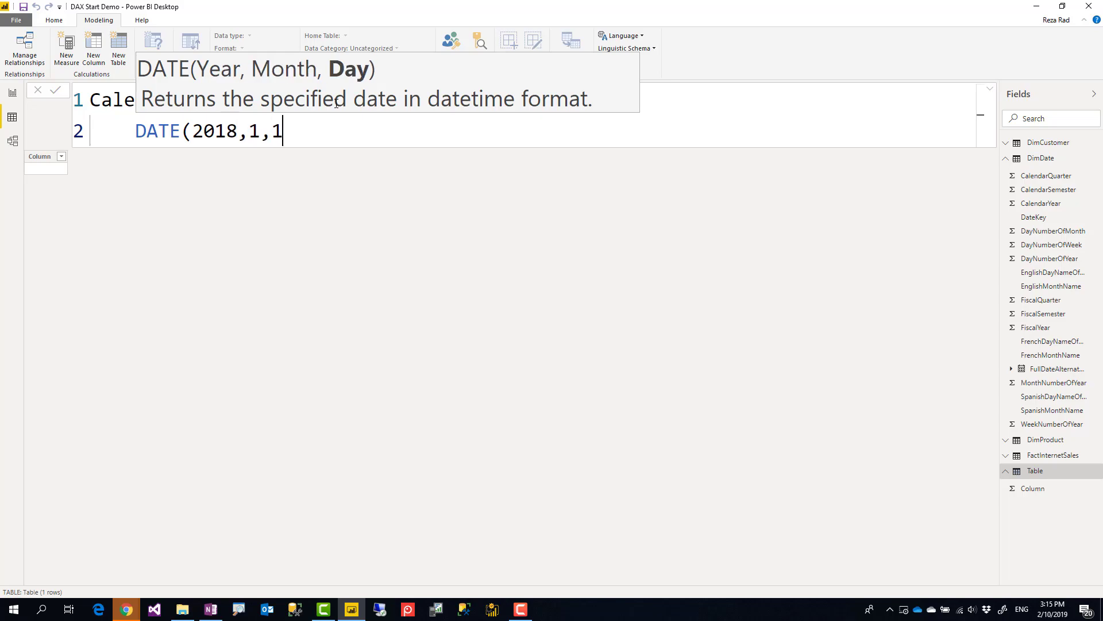
{"action": "type", "text": "),"}
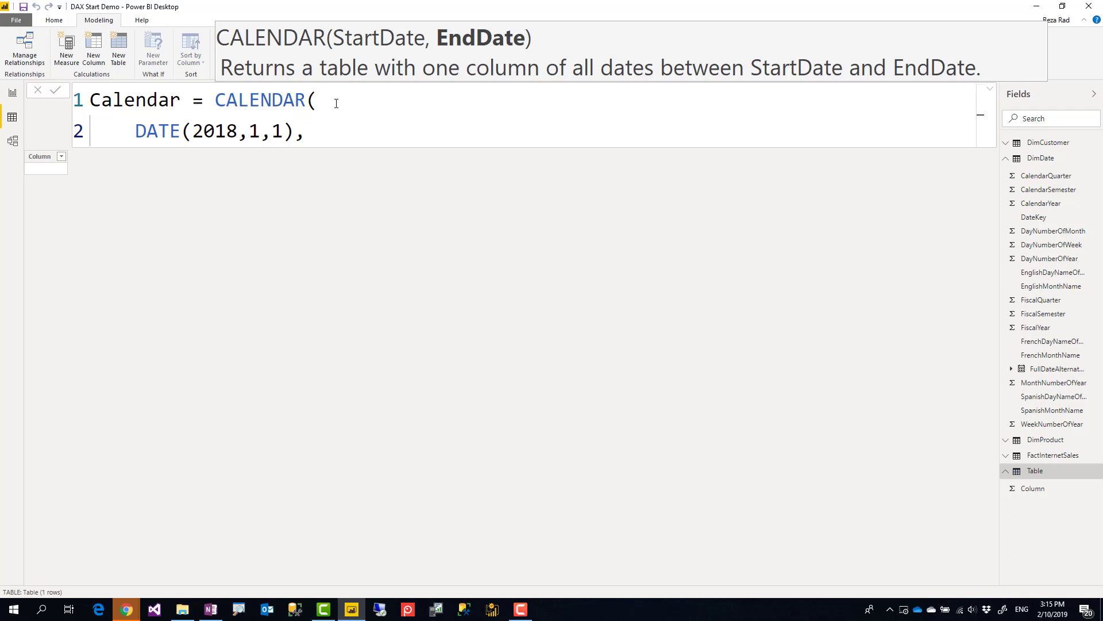
{"action": "type", "text": "date("}
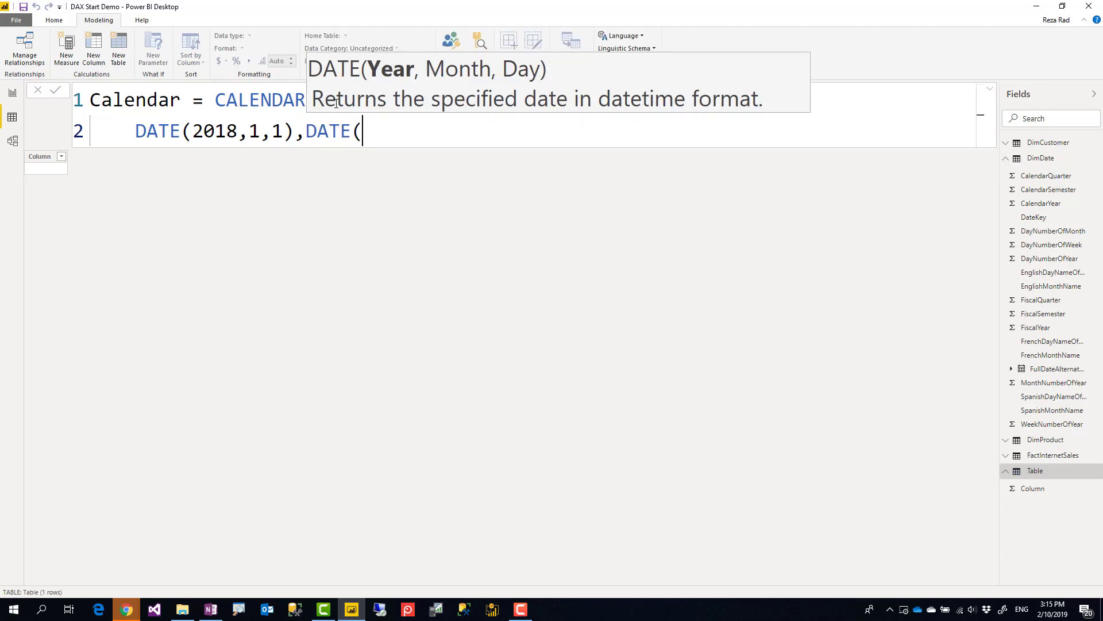
{"action": "type", "text": "2020,12,31)"}
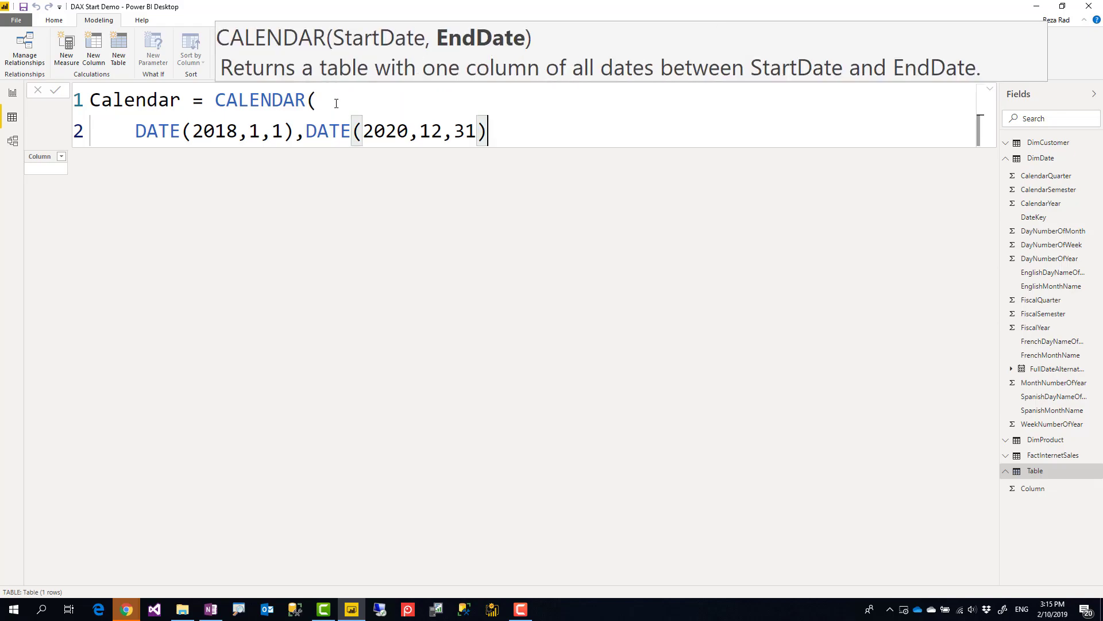
{"action": "key", "text": "shift+Return"}
{"action": "type", "text": ")"}
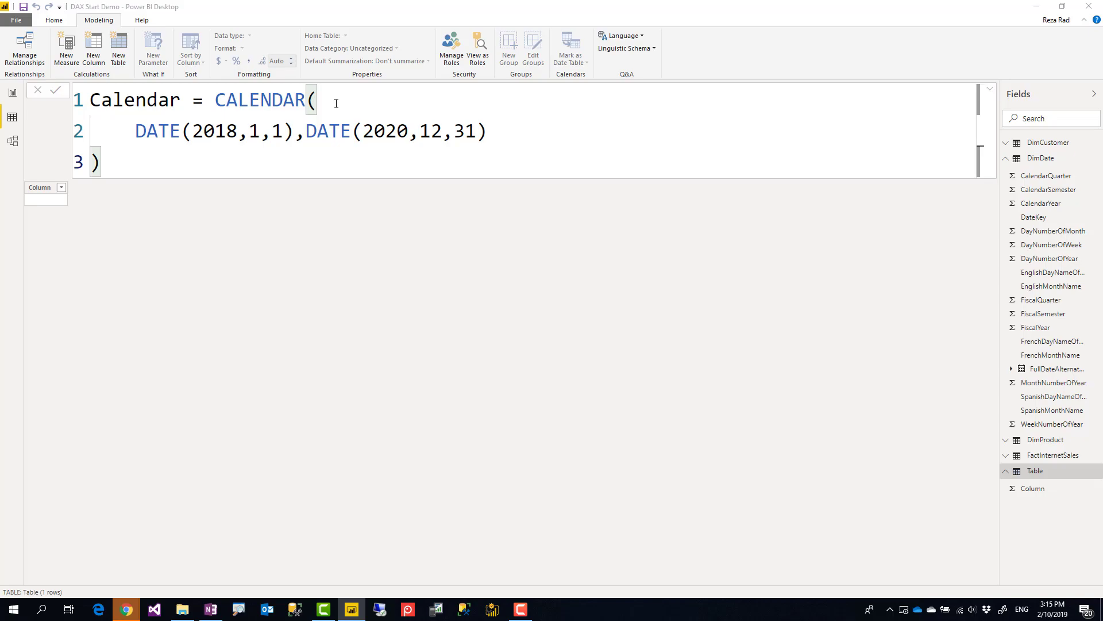
{"action": "key", "text": "Return"}
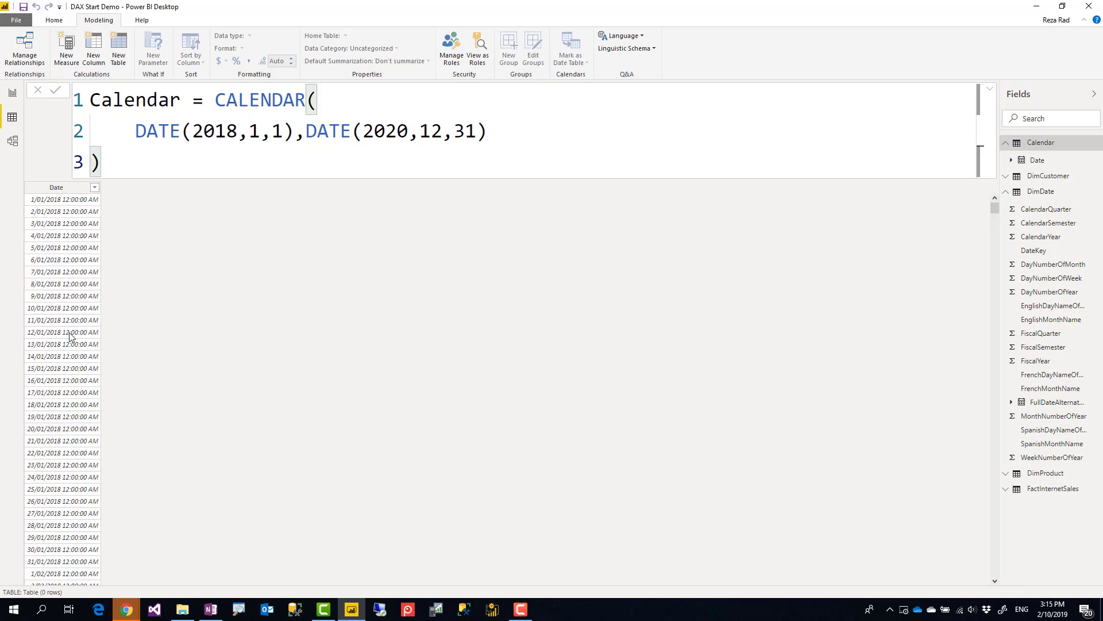
{"action": "scroll", "coordinate": [72, 386], "scroll_direction": "down", "scroll_amount": 16}
{"action": "scroll", "coordinate": [72, 387], "scroll_direction": "up", "scroll_amount": 16}
{"action": "left_click_drag", "start_coordinate": [215, 102], "coordinate": [306, 100]}
{"action": "left_click", "coordinate": [295, 131]}
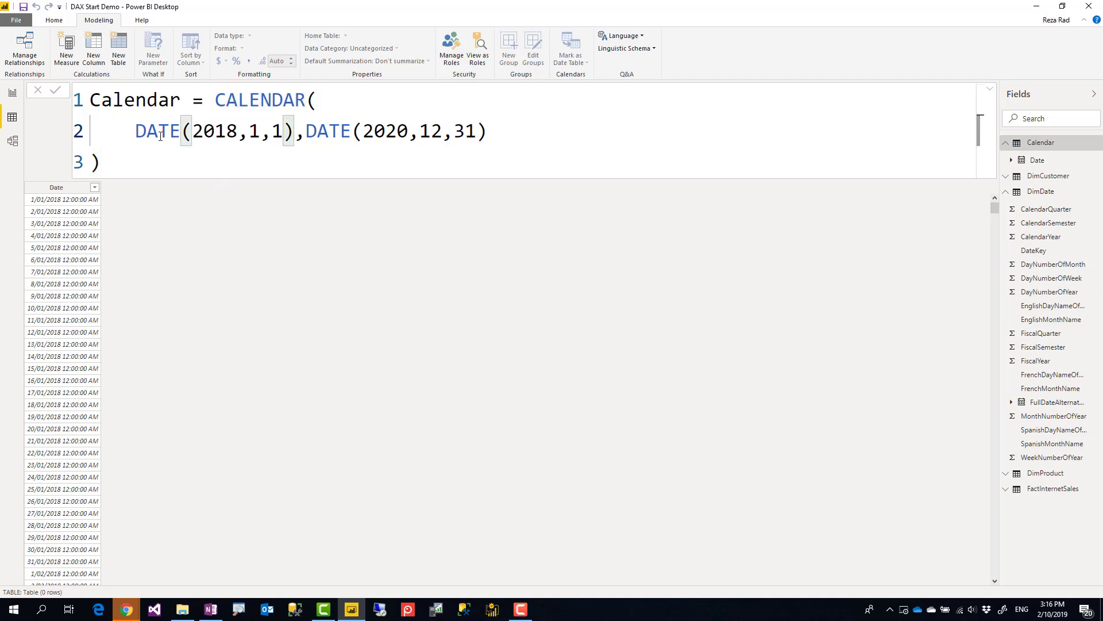
{"action": "key", "text": "End"}
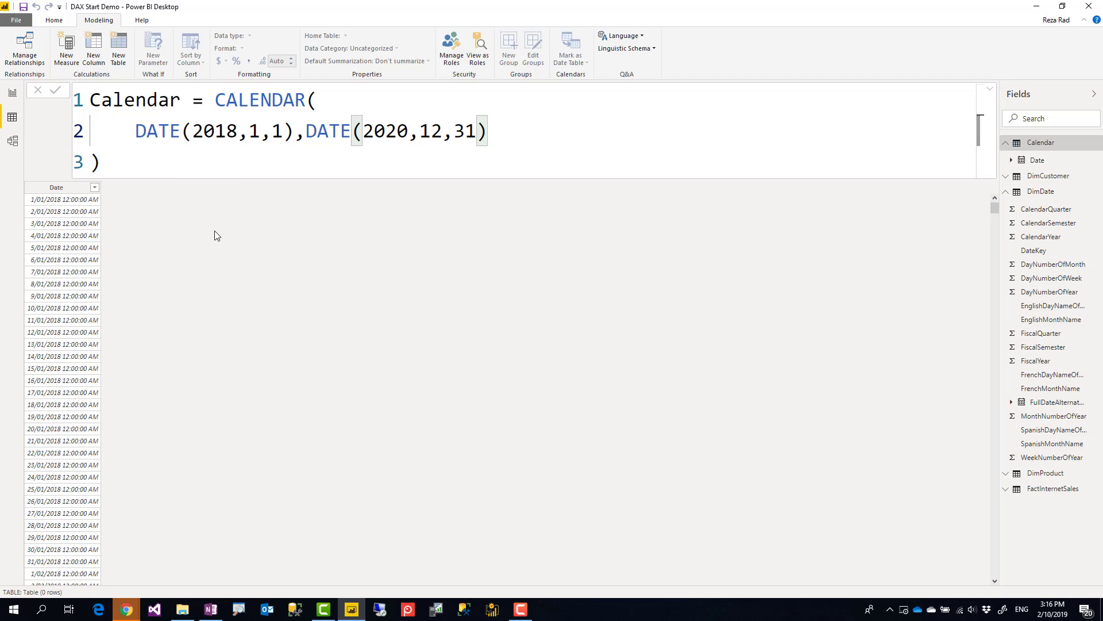
{"action": "double_click", "coordinate": [218, 101]}
{"action": "left_click", "coordinate": [190, 156]}
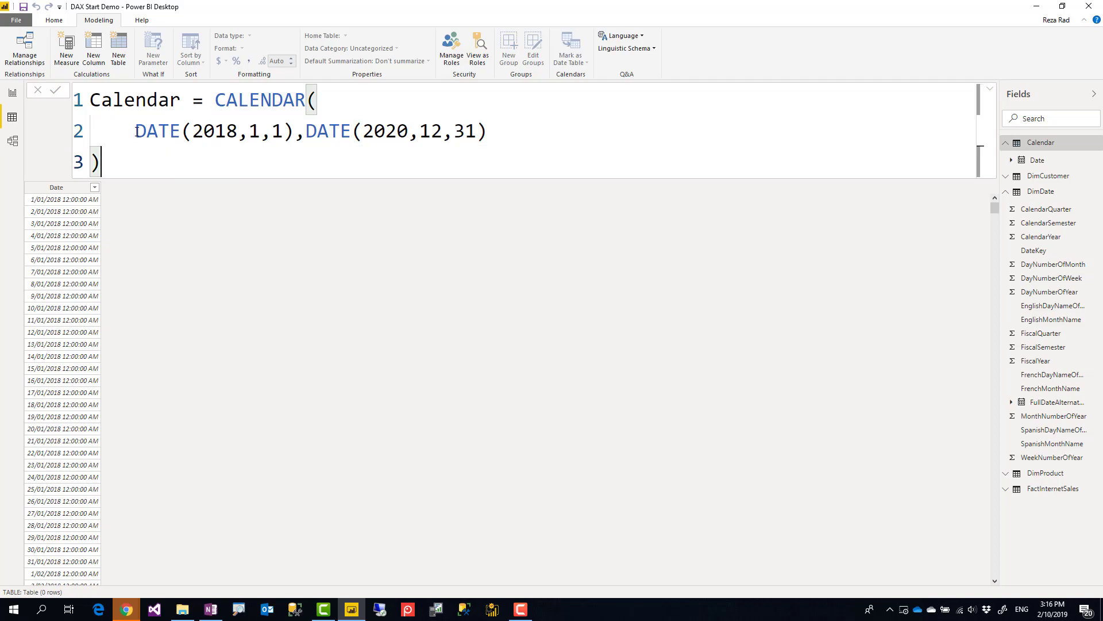
{"action": "left_click_drag", "start_coordinate": [135, 131], "coordinate": [305, 136]}
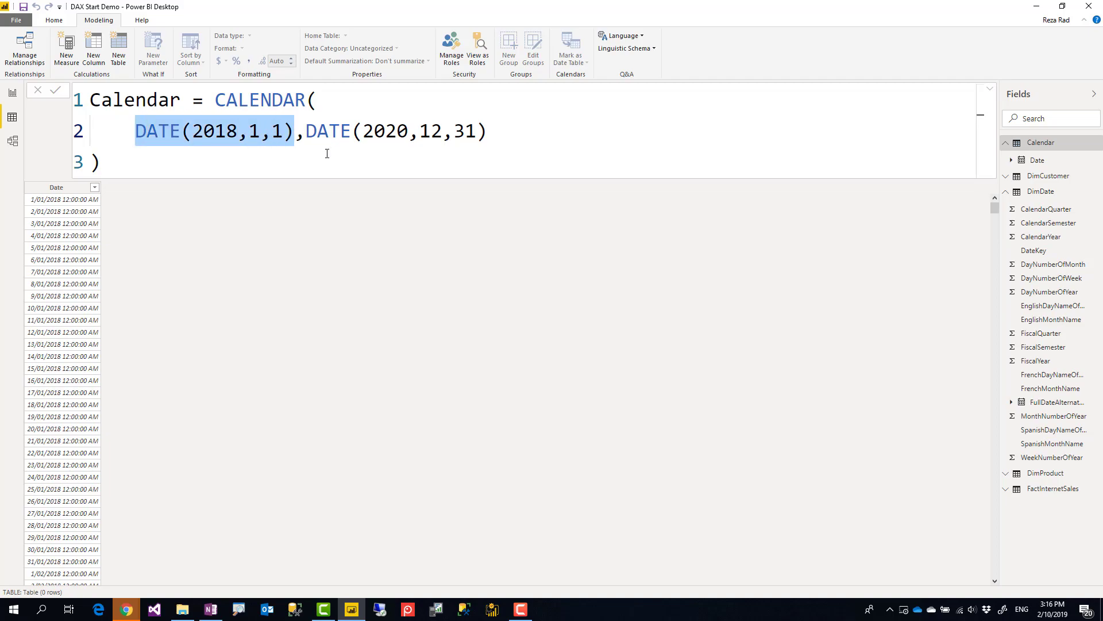
{"action": "left_click_drag", "start_coordinate": [305, 134], "coordinate": [579, 123]}
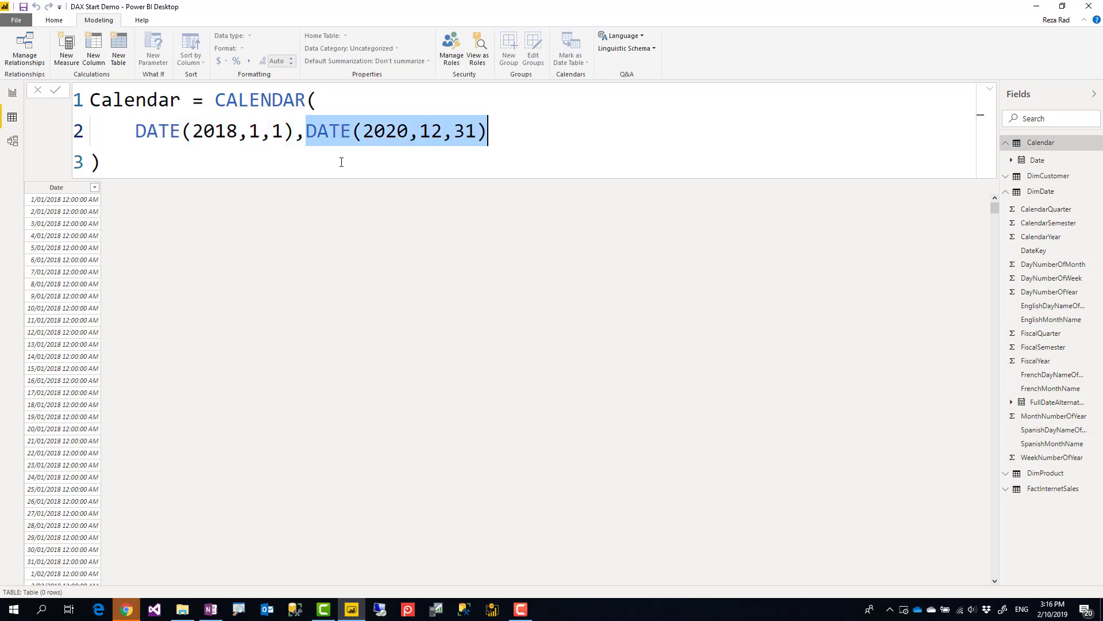
{"action": "left_click", "coordinate": [263, 204]}
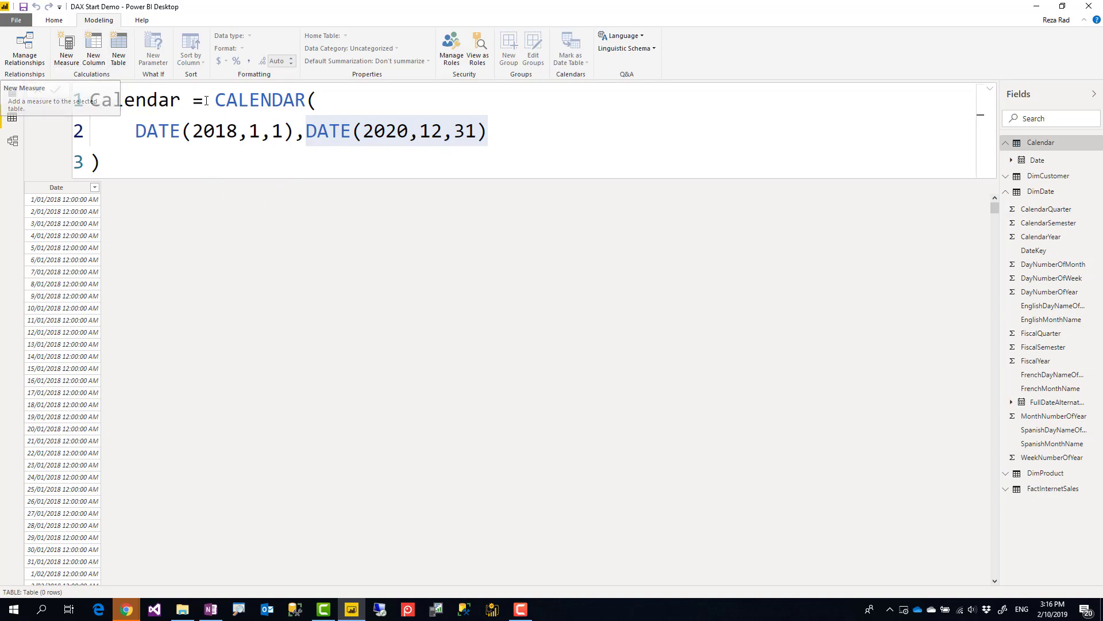
{"action": "left_click", "coordinate": [139, 137]}
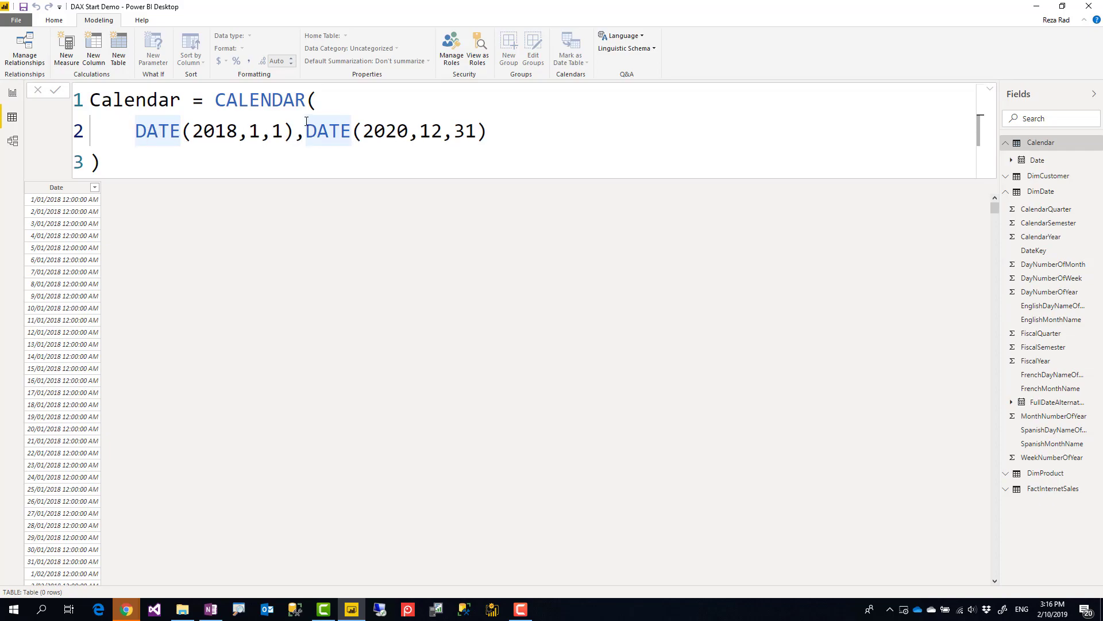
{"action": "left_click", "coordinate": [68, 57]}
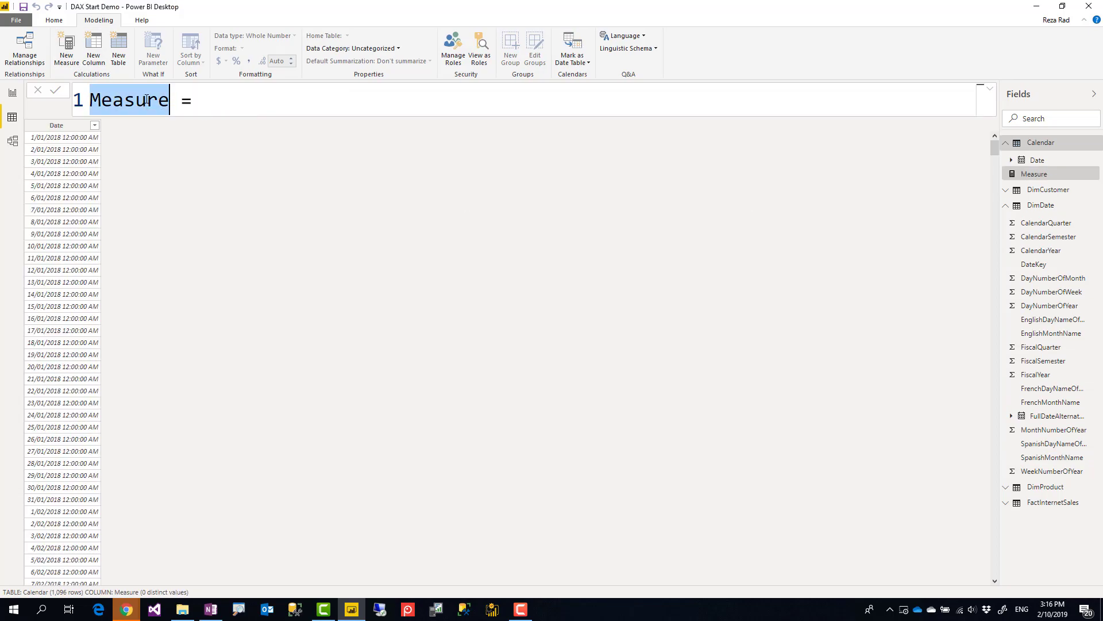
Enter the formula Calendar Auto = CALENDARAUTO() and commit it.
{"action": "type", "text": "Calendar A"}
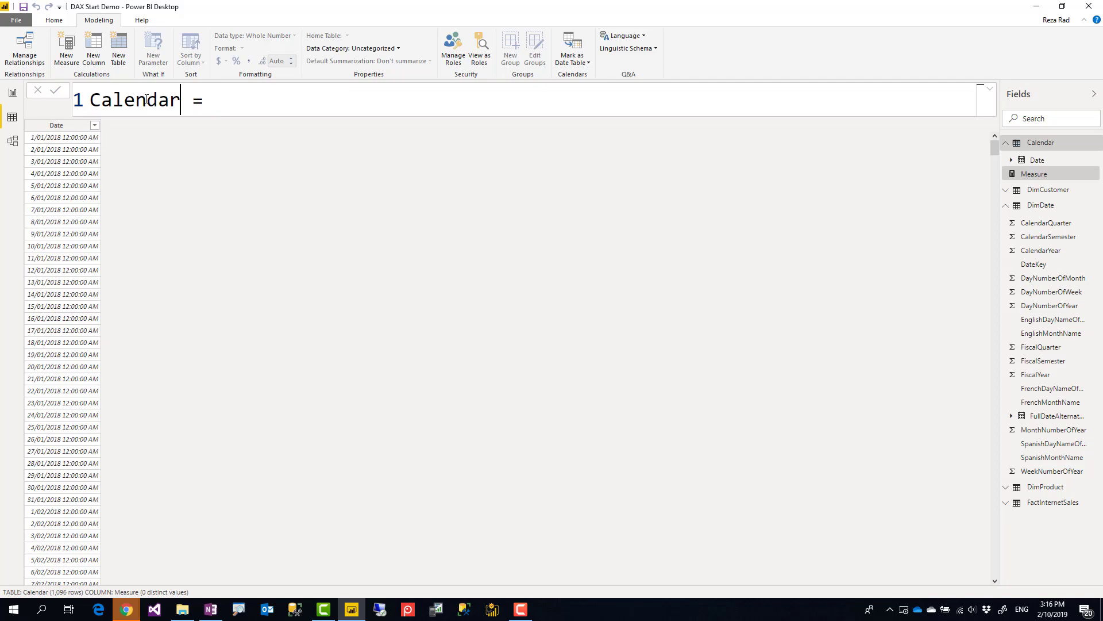
{"action": "type", "text": "uto = "}
{"action": "type", "text": "cal"}
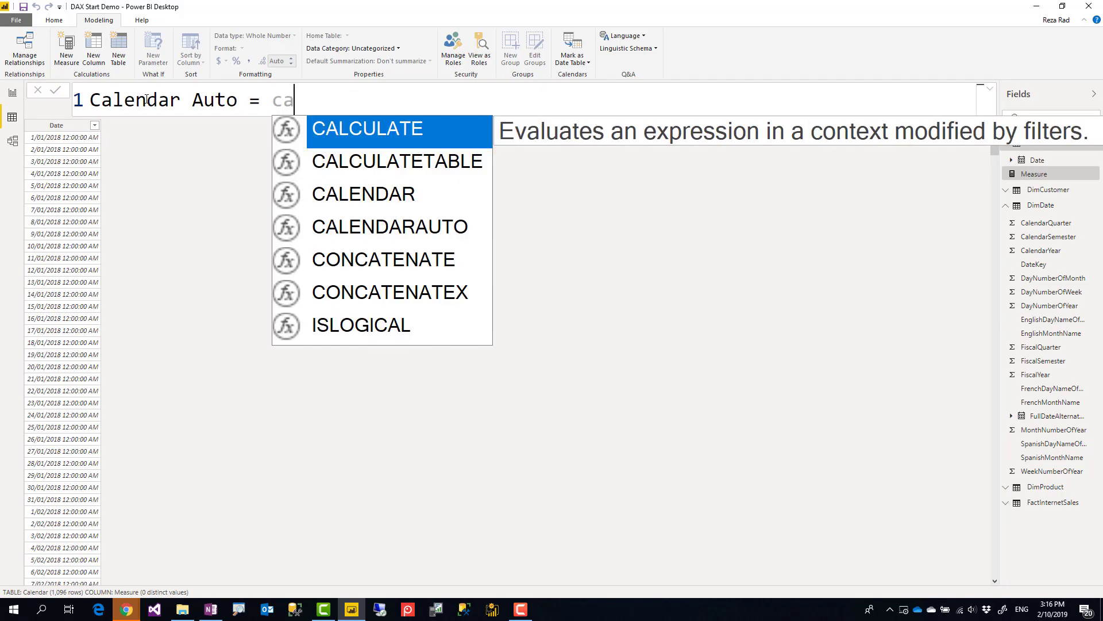
{"action": "key", "text": "Down"}
{"action": "key", "text": "Down"}
{"action": "key", "text": "Down"}
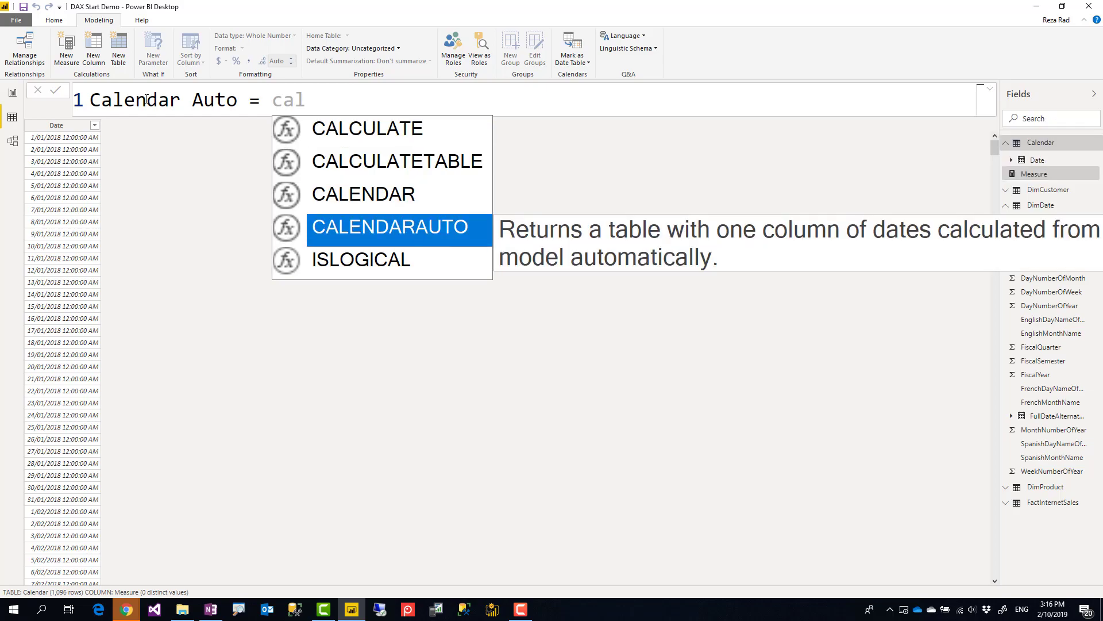
{"action": "key", "text": "Tab"}
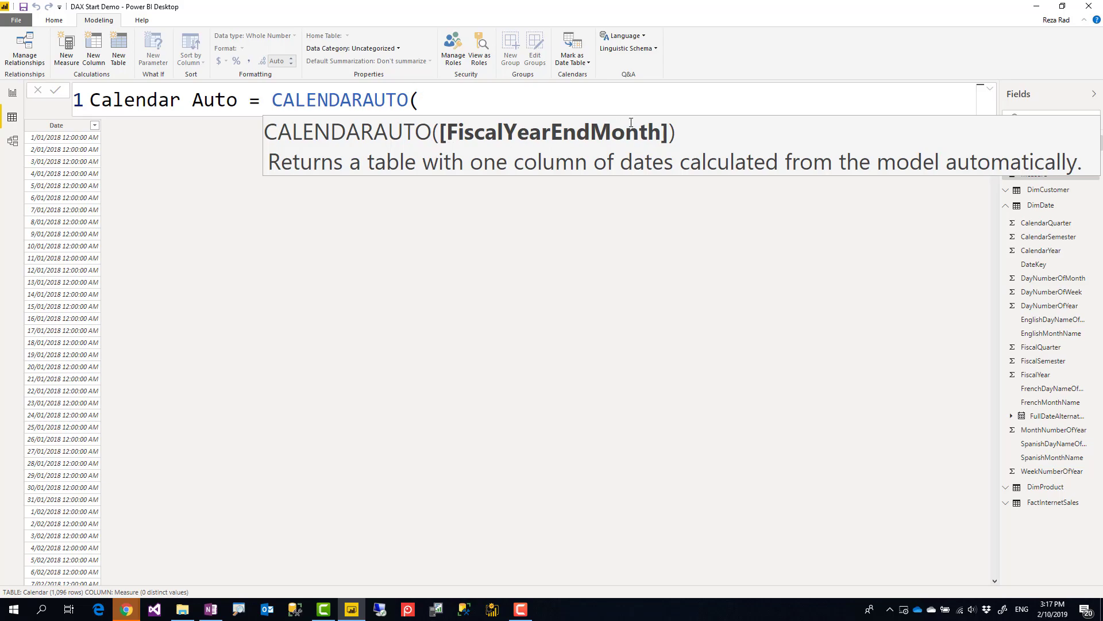
{"action": "type", "text": ")"}
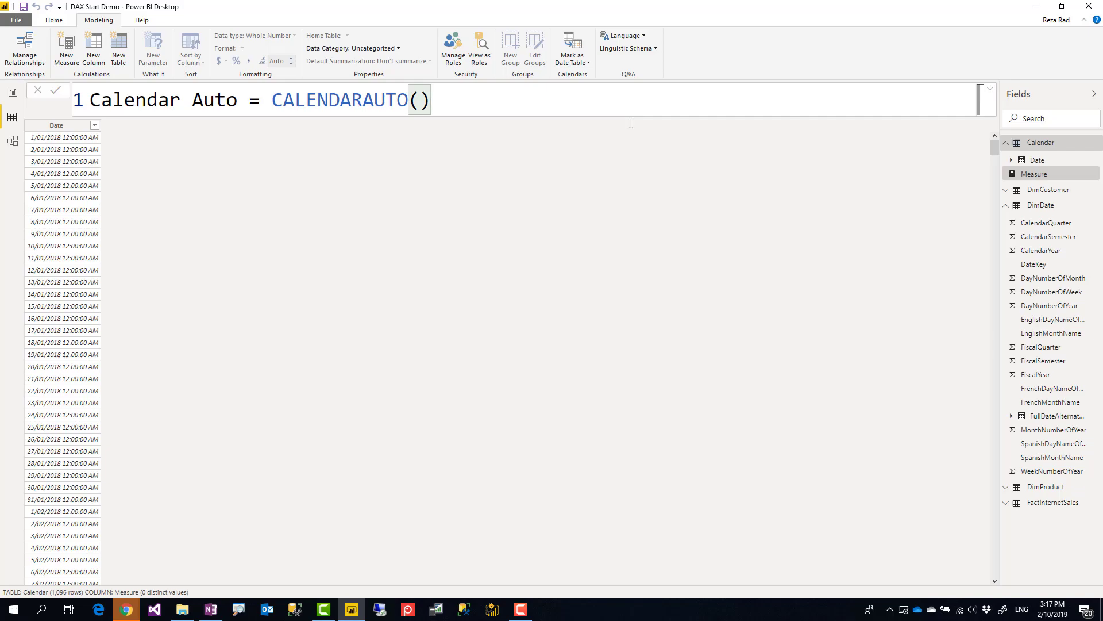
{"action": "key", "text": "Return"}
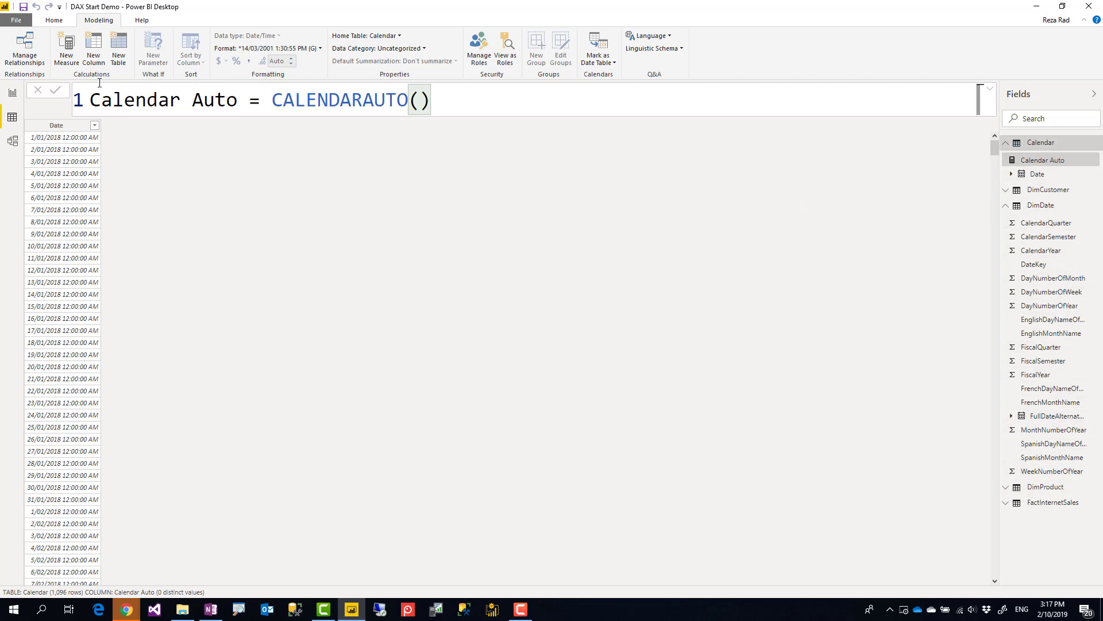
Copy the CALENDARAUTO formula, then delete the Calendar Auto measure.
{"action": "left_click_drag", "start_coordinate": [483, 104], "coordinate": [20, 101]}
{"action": "key", "text": "ctrl+c"}
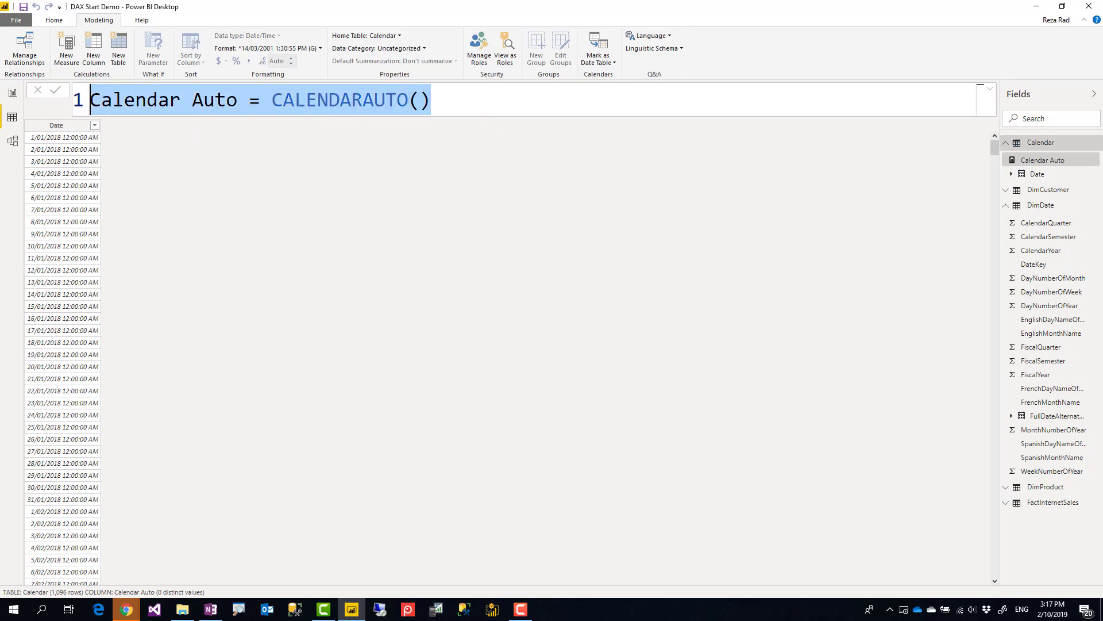
{"action": "left_click", "coordinate": [1033, 164]}
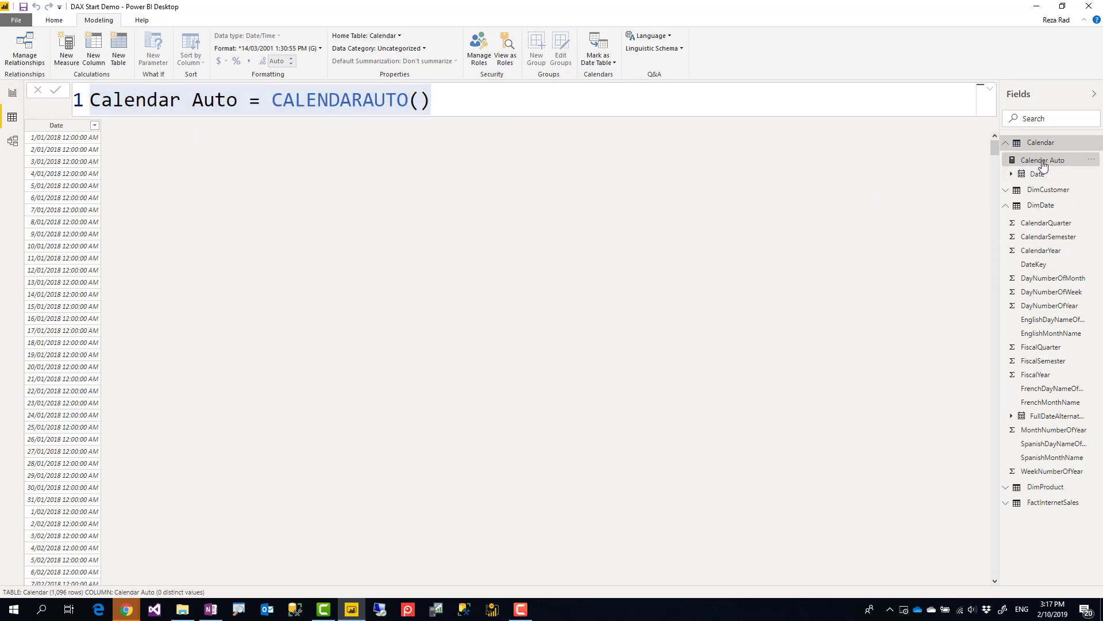
{"action": "right_click", "coordinate": [1029, 164]}
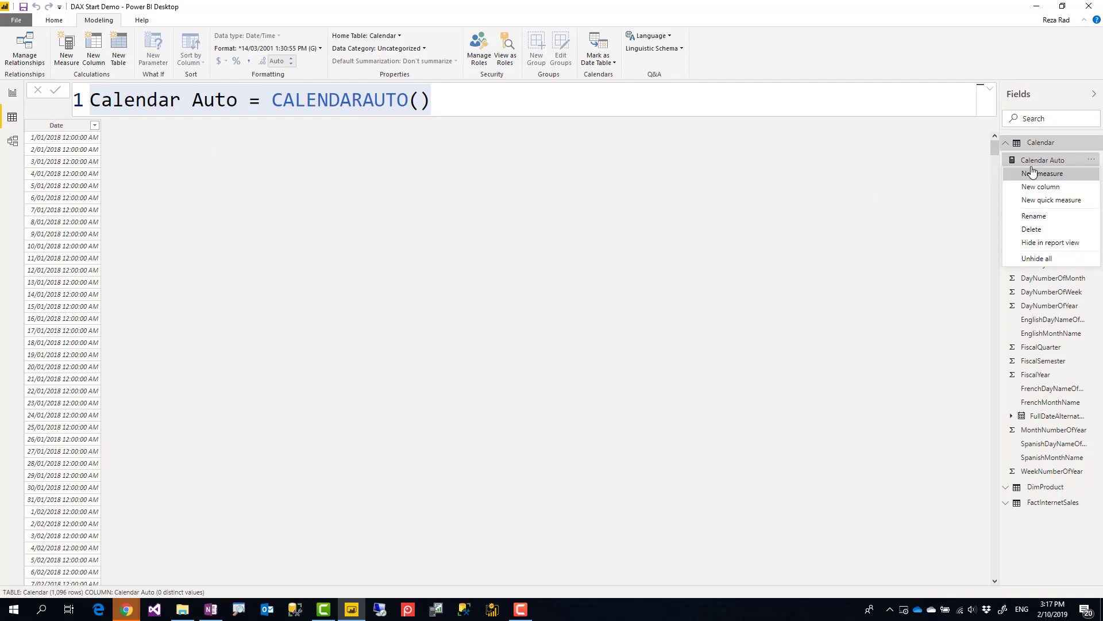
{"action": "left_click", "coordinate": [1032, 229]}
{"action": "left_click", "coordinate": [601, 323]}
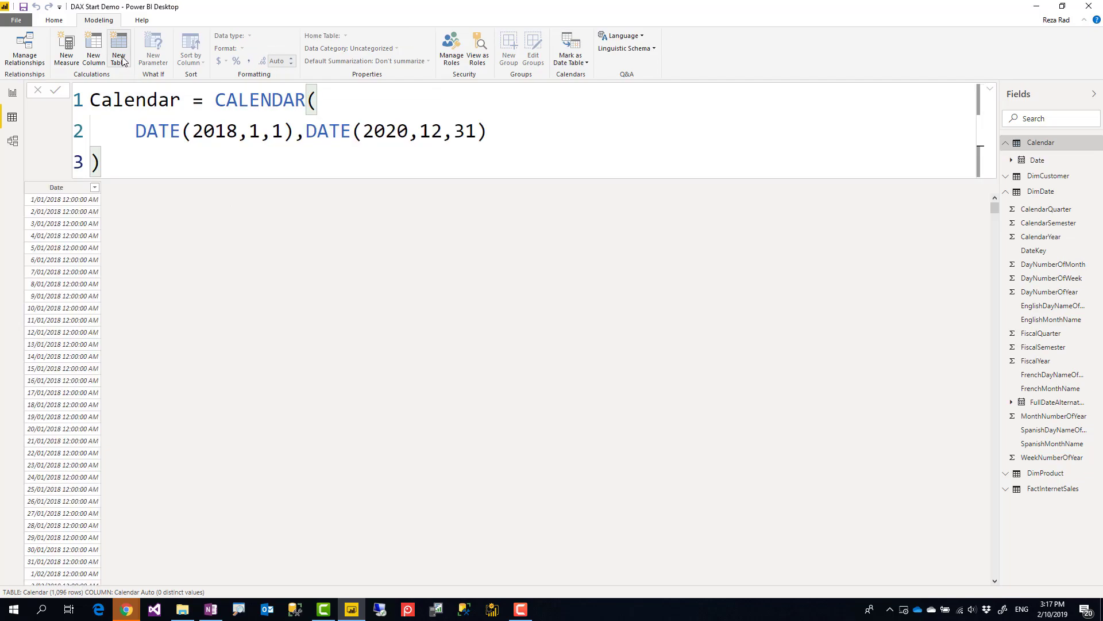
Create a new calculated table from the pasted Calendar Auto = CALENDARAUTO() formula.
{"action": "left_click", "coordinate": [119, 50]}
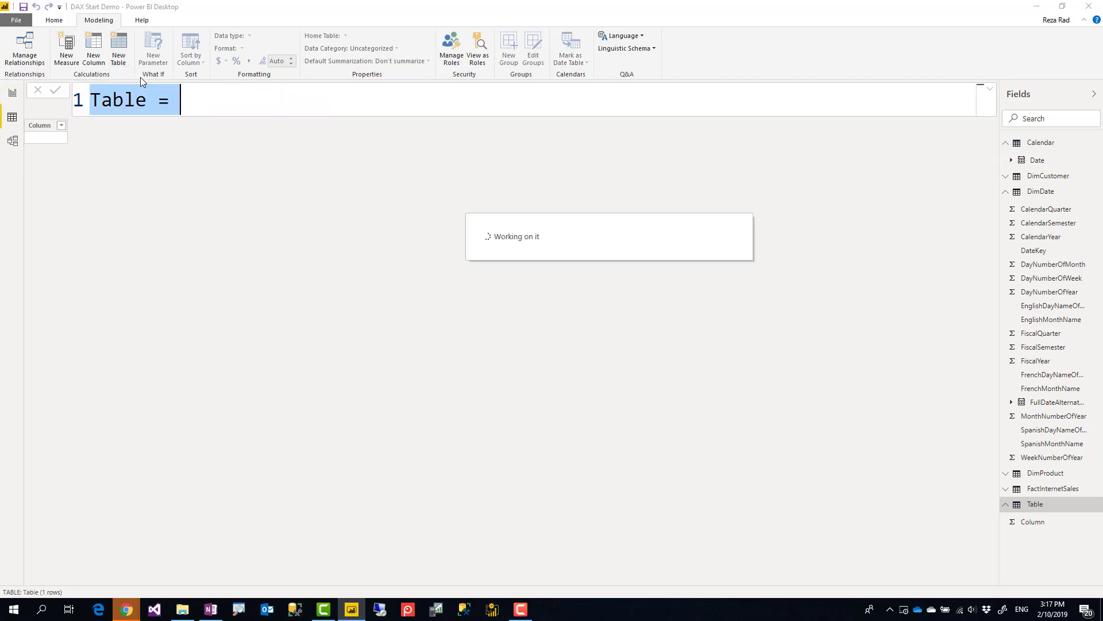
{"action": "key", "text": "ctrl+v"}
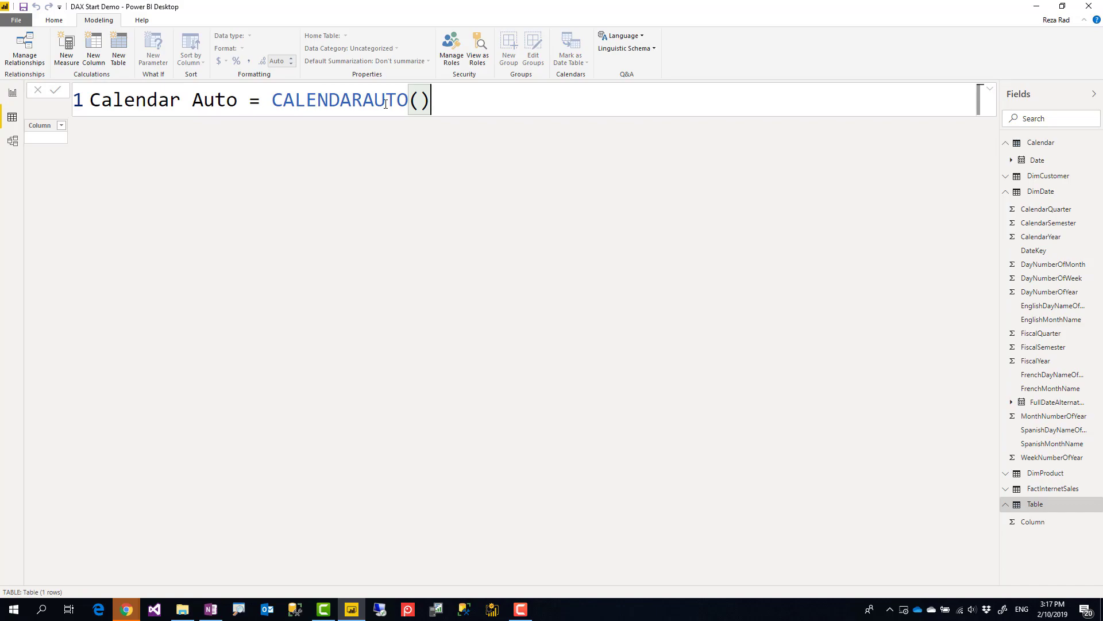
{"action": "key", "text": "Return"}
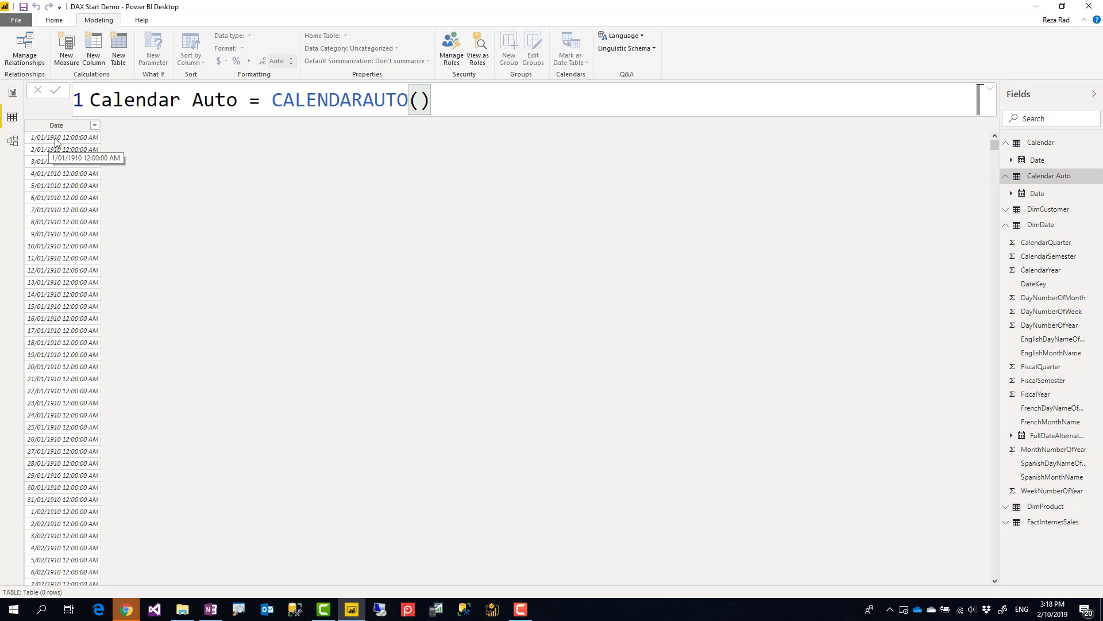
{"action": "left_click_drag", "start_coordinate": [998, 146], "coordinate": [802, 562]}
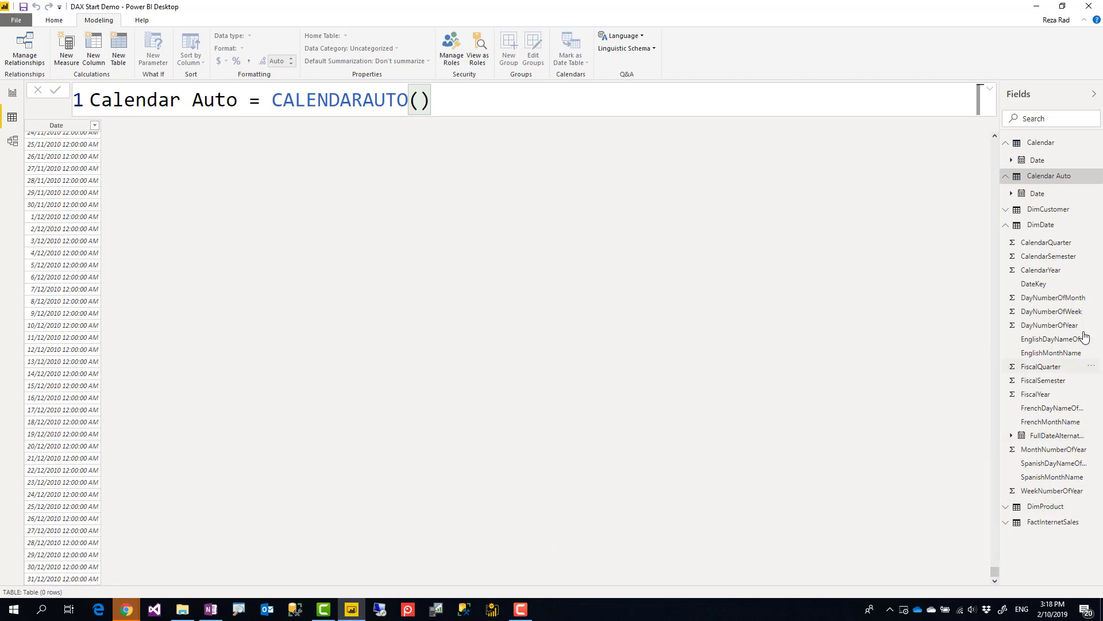
{"action": "left_click_drag", "start_coordinate": [995, 571], "coordinate": [992, 144]}
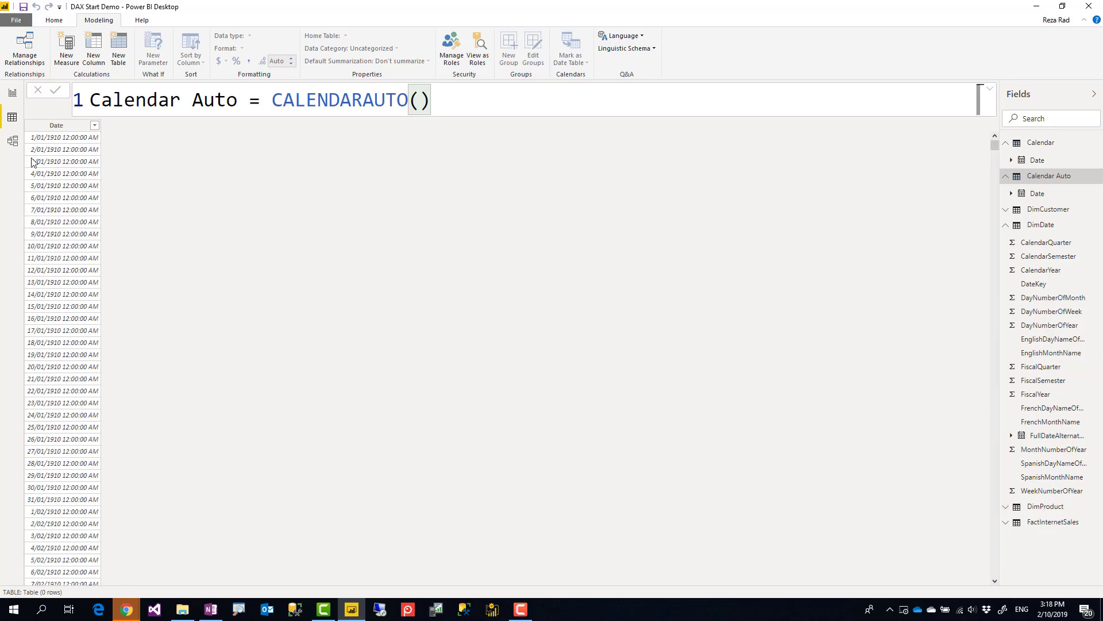
{"action": "left_click", "coordinate": [1026, 143]}
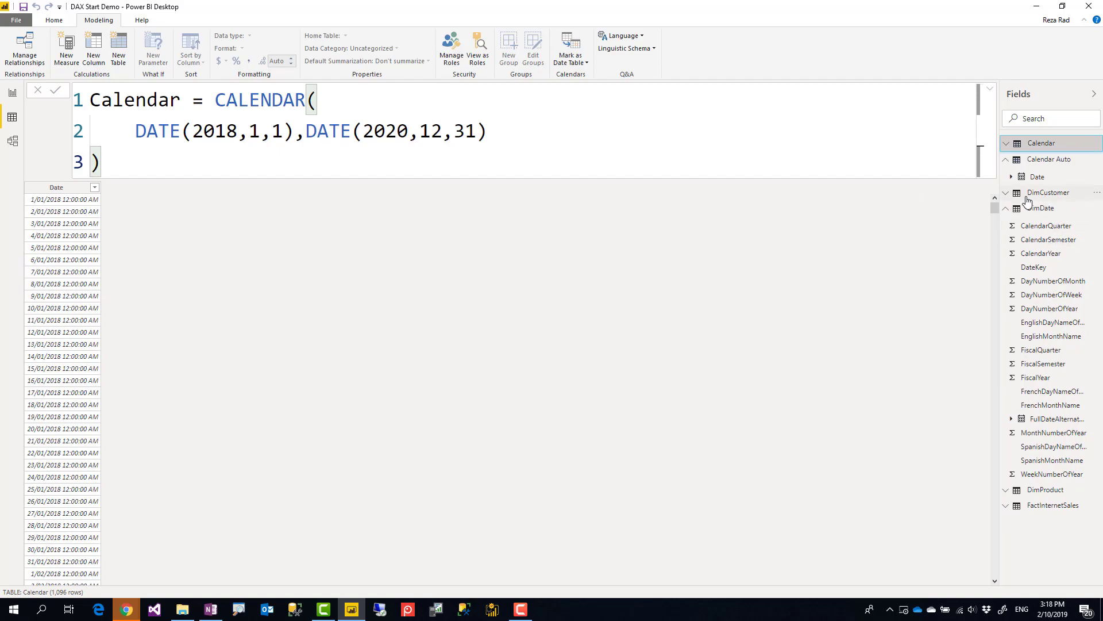
{"action": "left_click", "coordinate": [1010, 195]}
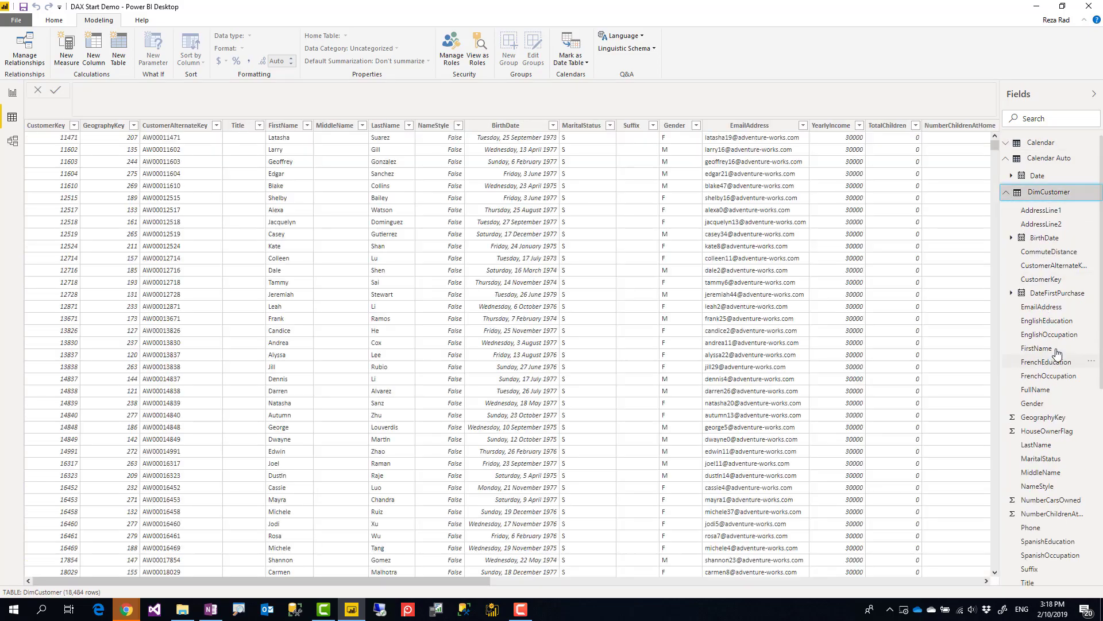
{"action": "left_click", "coordinate": [1028, 164]}
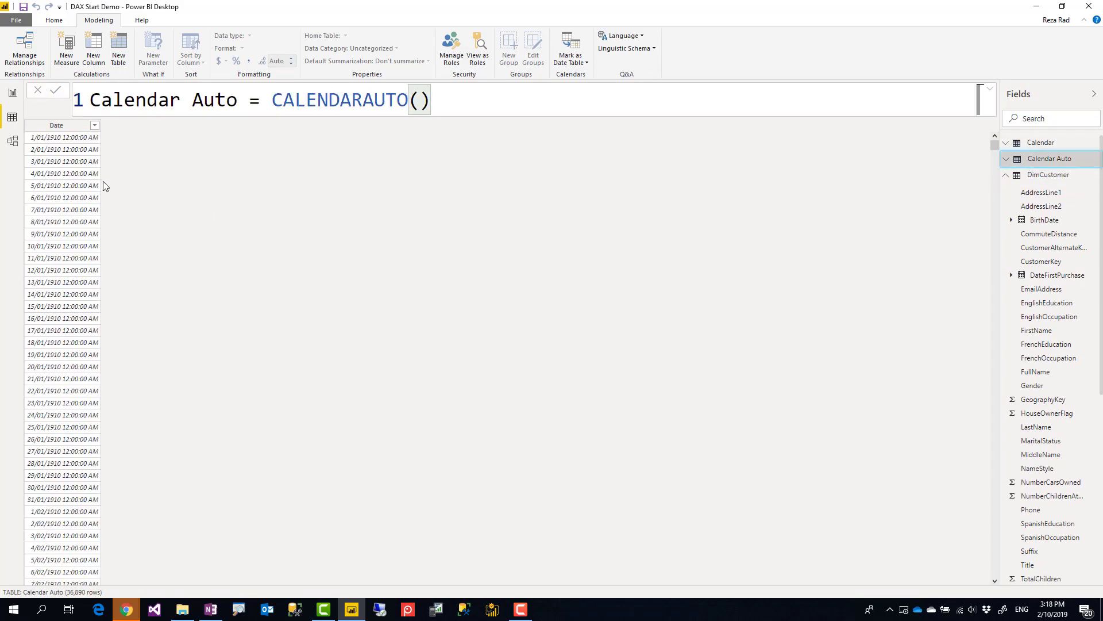
{"action": "left_click_drag", "start_coordinate": [994, 145], "coordinate": [67, 580]}
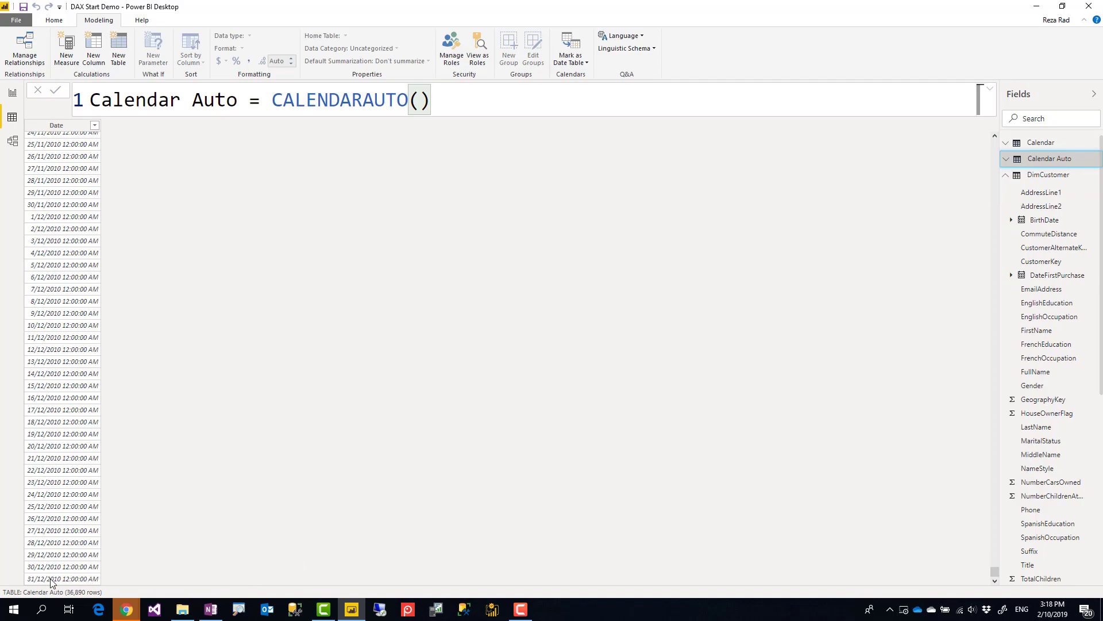
{"action": "left_click_drag", "start_coordinate": [999, 578], "coordinate": [1000, 142]}
{"action": "left_click_drag", "start_coordinate": [564, 111], "coordinate": [391, 101]}
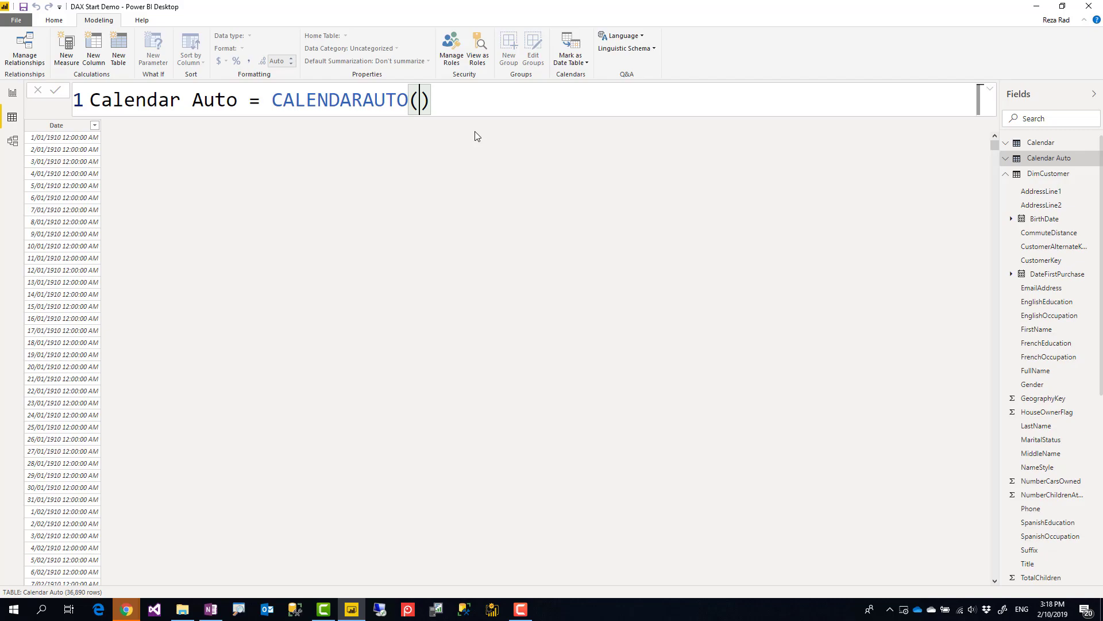
Try fiscal year end months 4 and then 3 in CALENDARAUTO, checking the dates.
{"action": "type", "text": "4"}
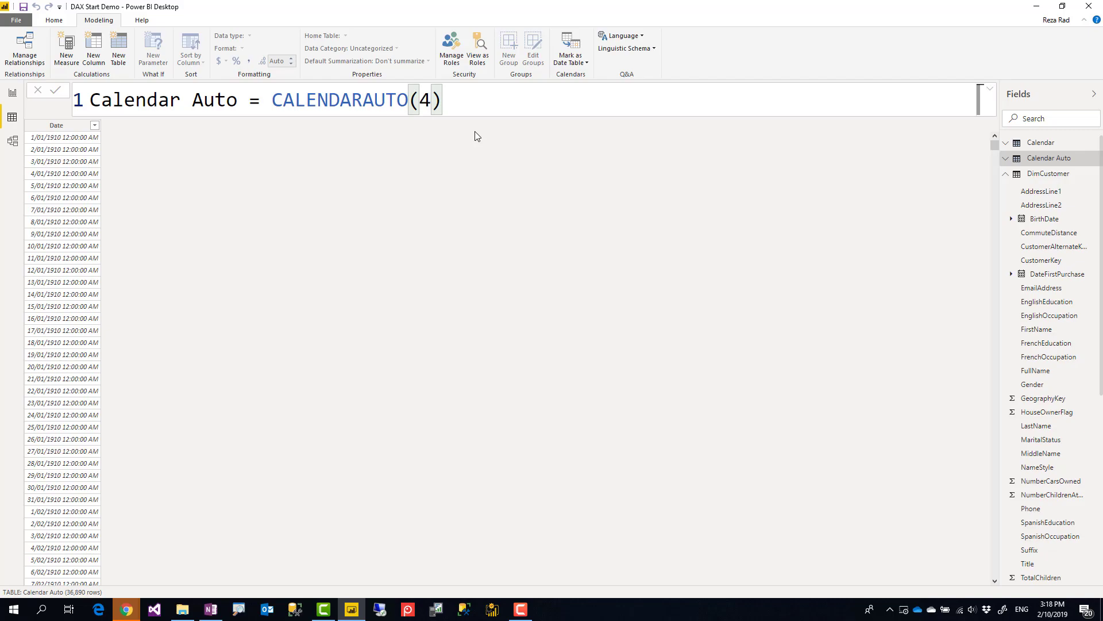
{"action": "key", "text": "Return"}
{"action": "left_click_drag", "start_coordinate": [419, 103], "coordinate": [432, 104]}
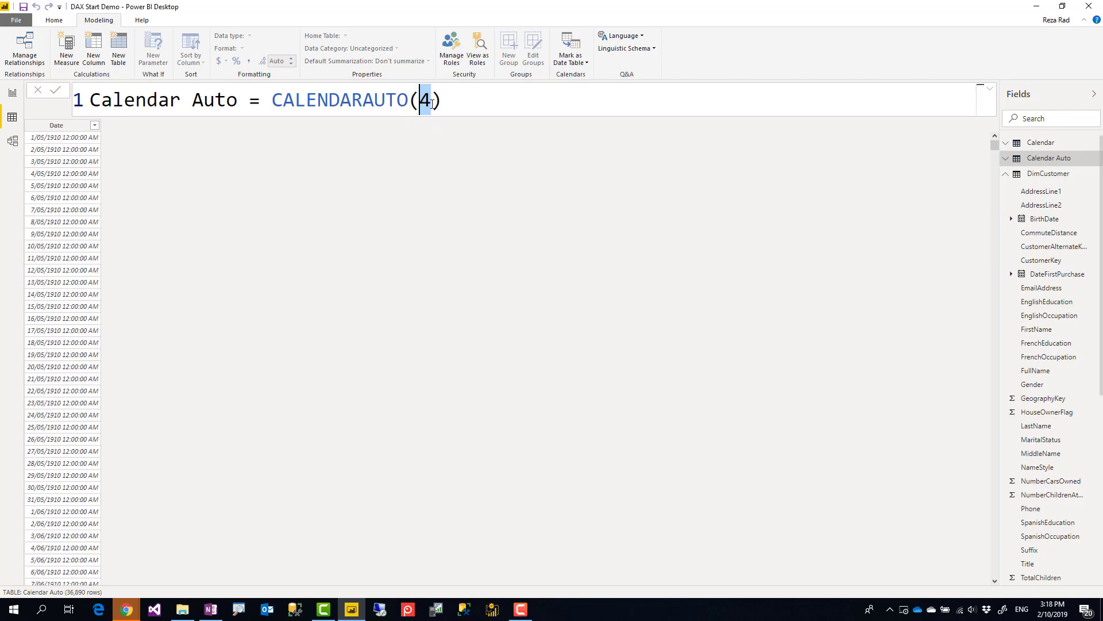
{"action": "key", "text": "BackSpace"}
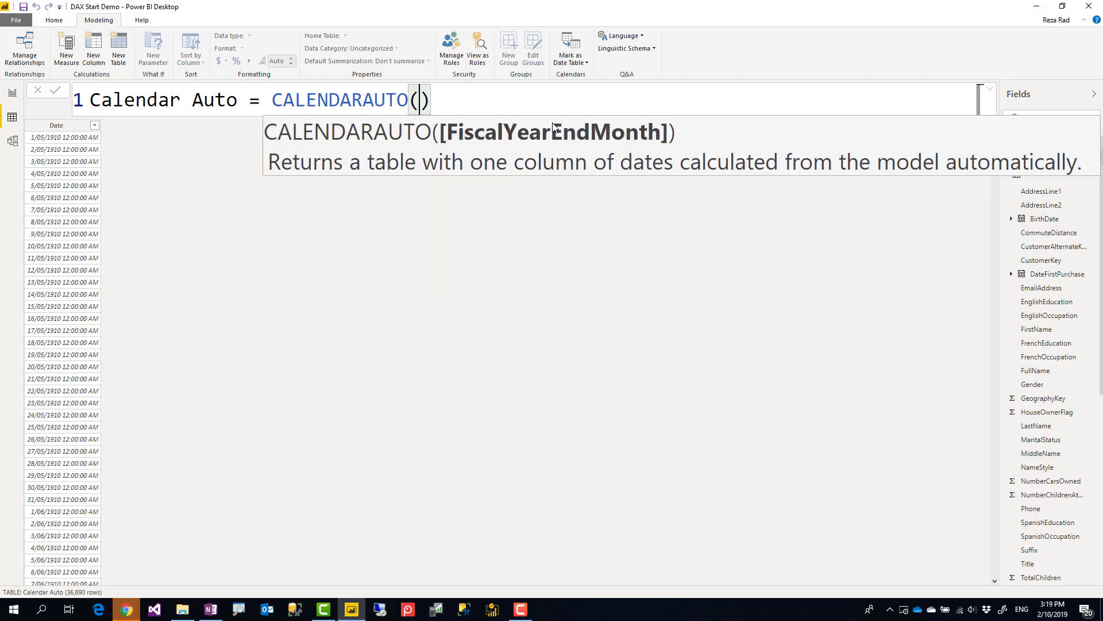
{"action": "type", "text": "3"}
{"action": "key", "text": "Return"}
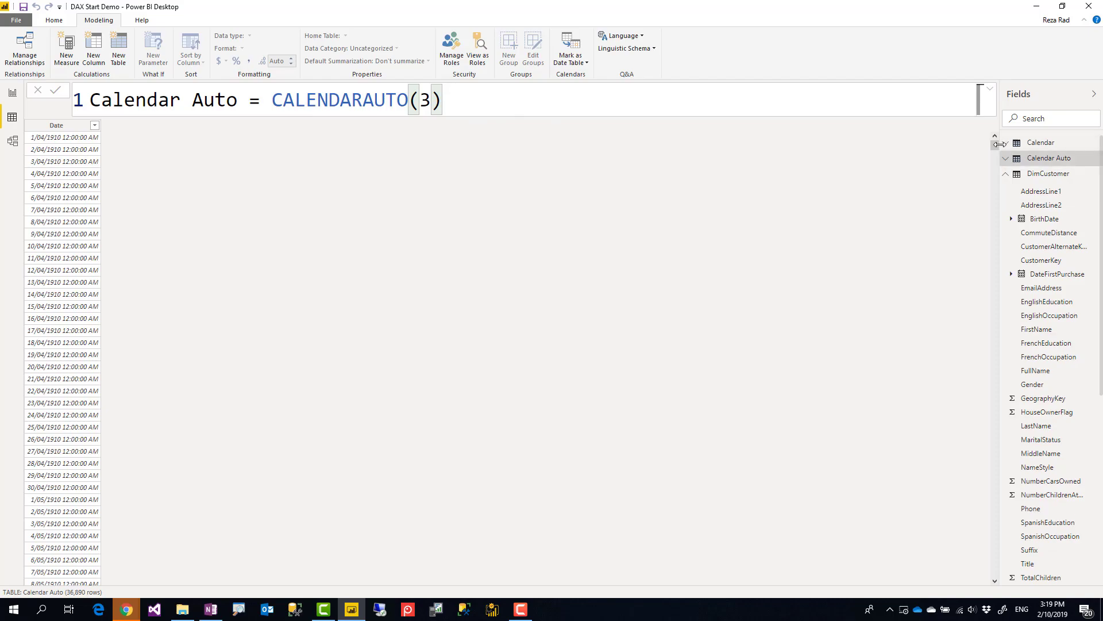
{"action": "left_click_drag", "start_coordinate": [993, 193], "coordinate": [993, 574]}
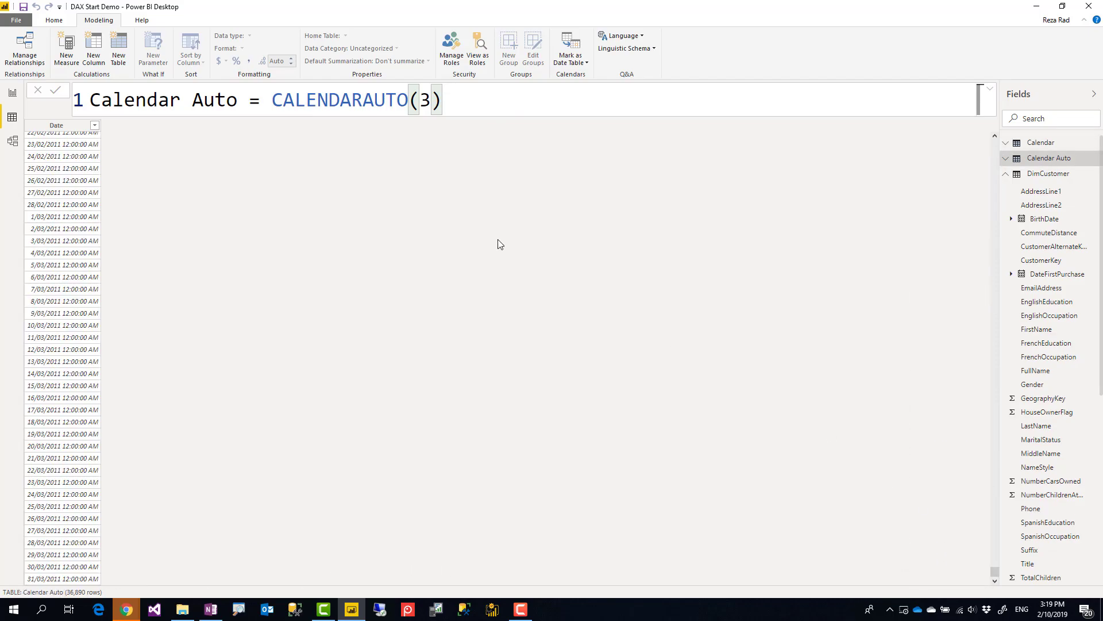
Change the argument to 6 so Calendar Auto becomes CALENDARAUTO(6), starting 1/07/1910.
{"action": "left_click_drag", "start_coordinate": [431, 102], "coordinate": [420, 100]}
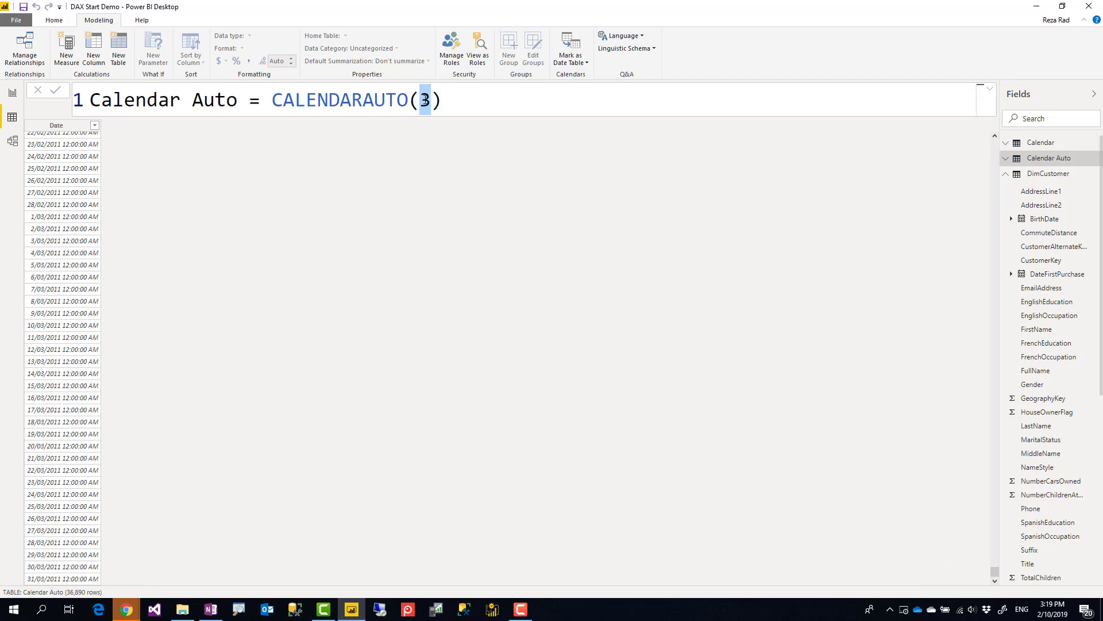
{"action": "type", "text": "6"}
{"action": "key", "text": "Return"}
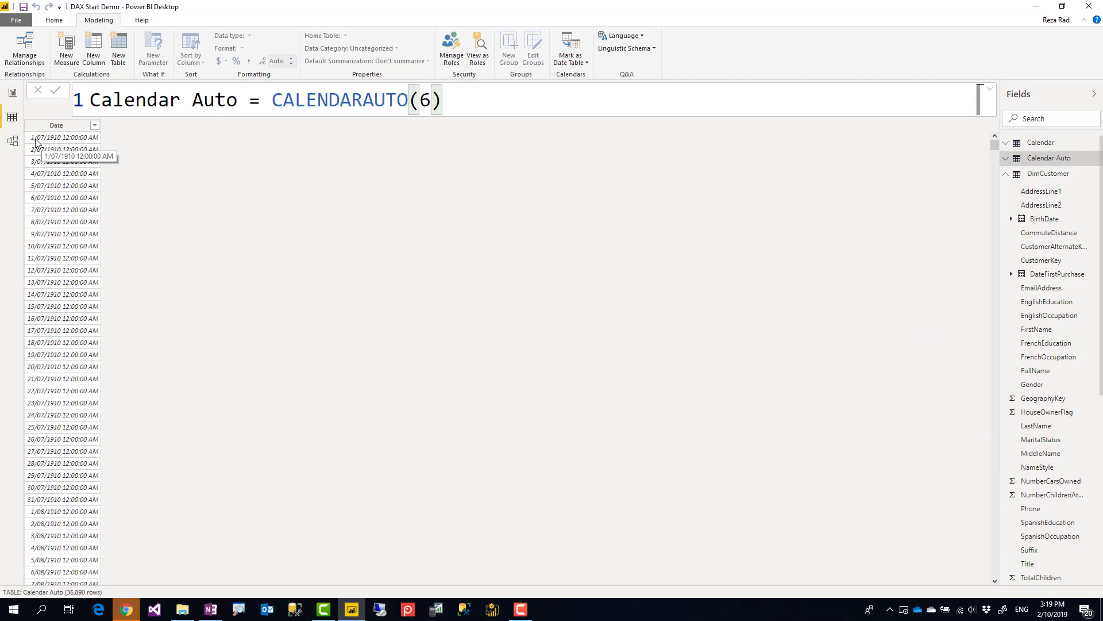
{"action": "left_click_drag", "start_coordinate": [996, 148], "coordinate": [988, 584]}
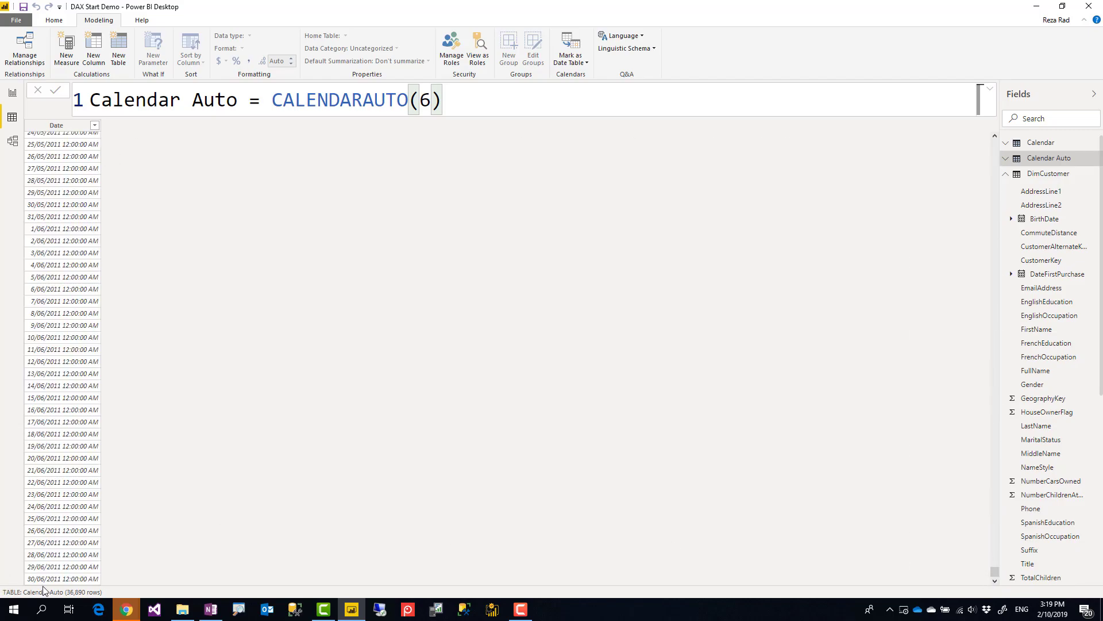